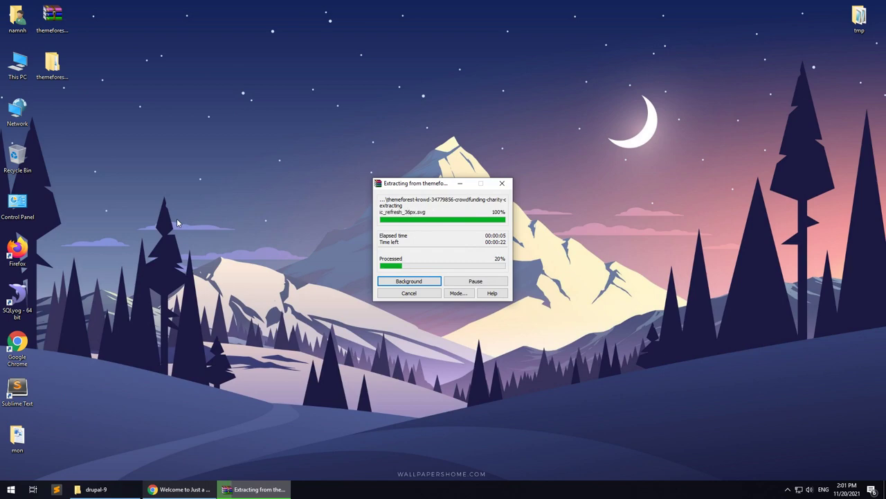
- Open the extracted themeforest-krowd folder on the desktop and look over its installation folders and zip archives
double_click(52, 63)
left_click(232, 170)
left_click(236, 179)
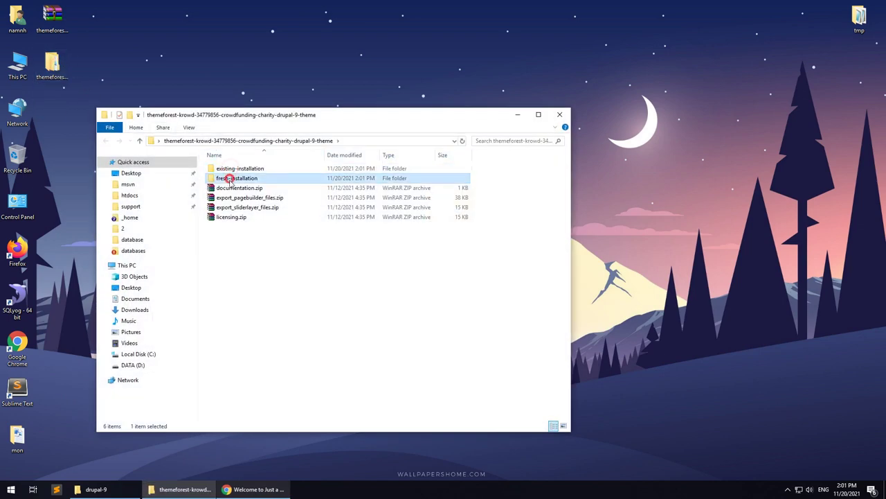
left_click(232, 188)
left_click(228, 198)
left_click(228, 208)
left_click(225, 218)
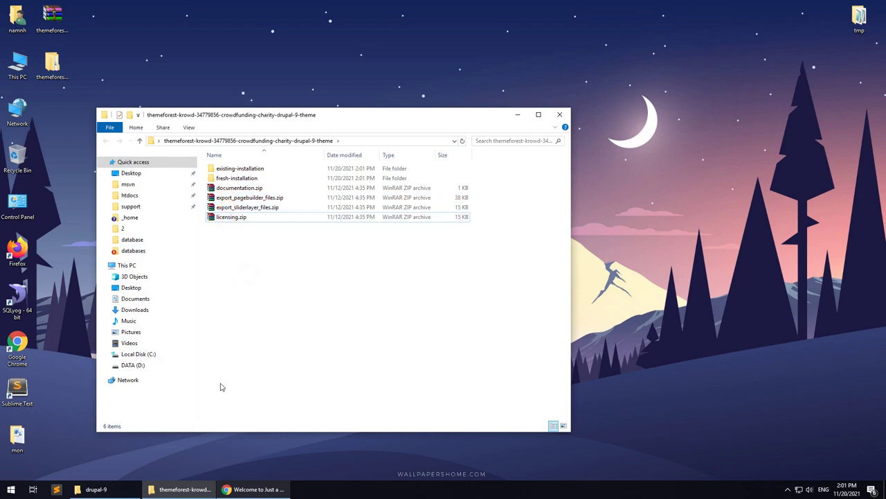
- Switch to Chrome to check the drupal-9 path in the local site's address, and put the browser away again
key("alt+Tab")
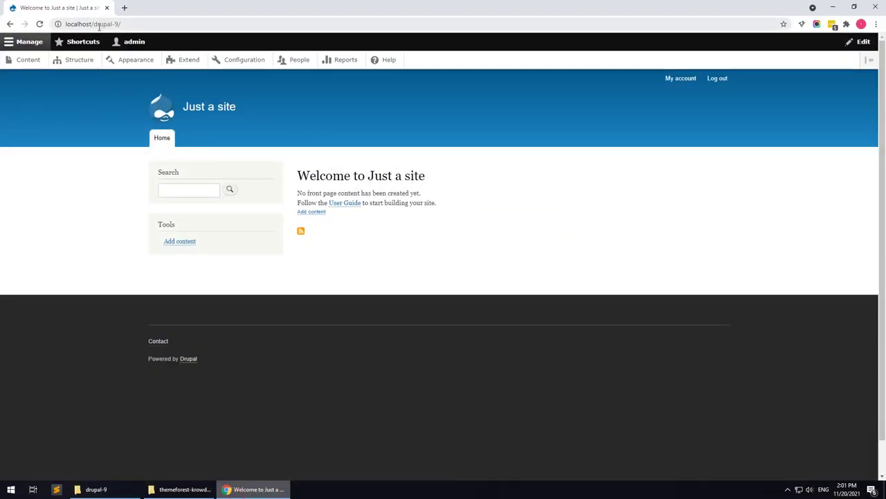
left_click_drag(92, 24, 148, 21)
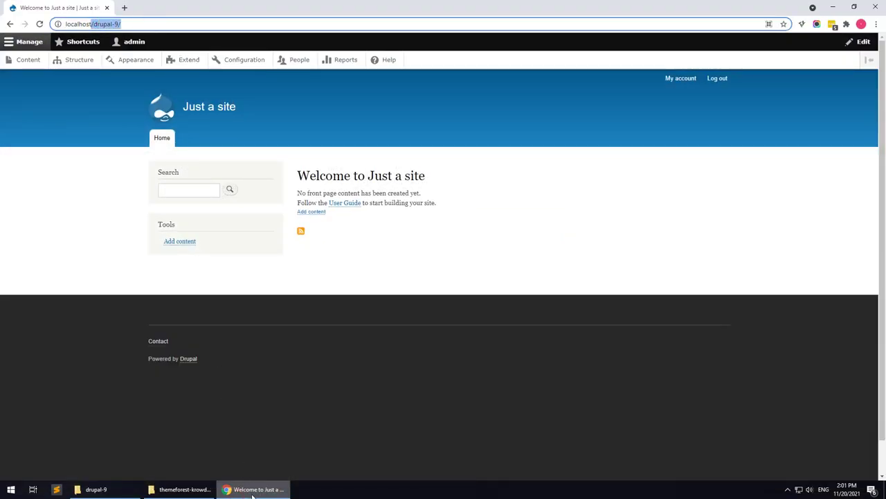
left_click(253, 489)
- Place the drupal-9 folder window beside the theme package window, with the package's existing-installation folder open
left_click(111, 489)
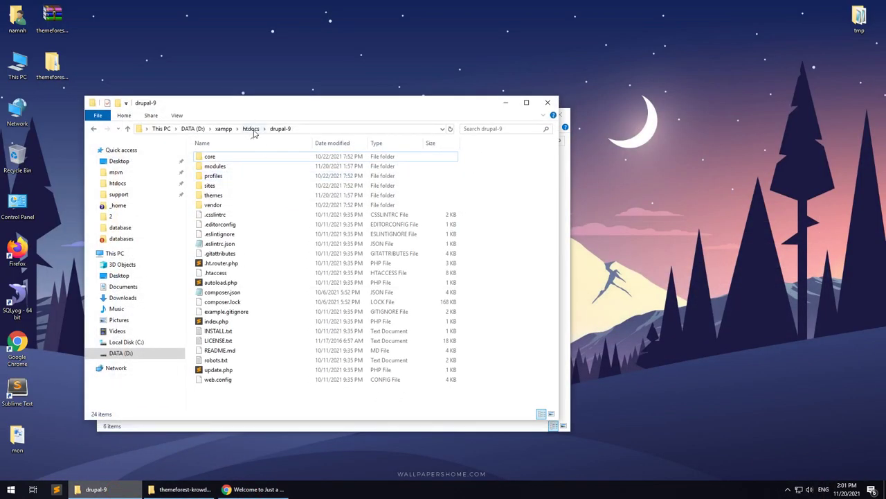
left_click_drag(337, 105, 580, 94)
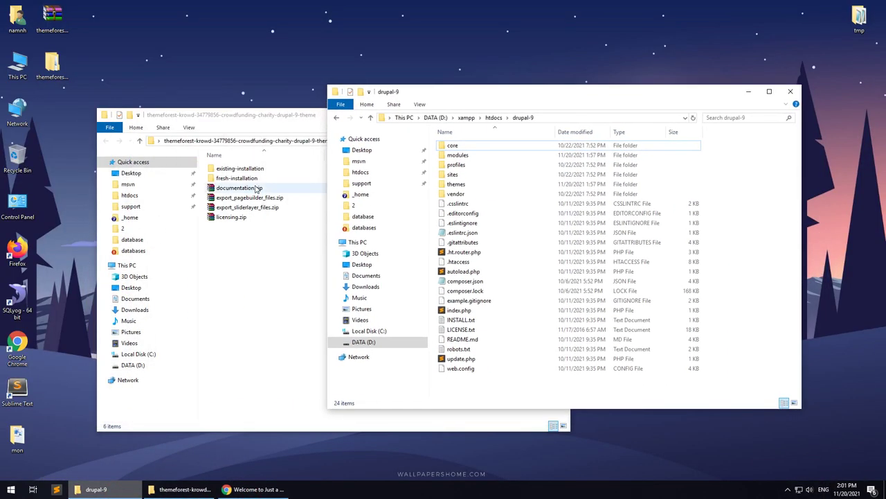
double_click(239, 168)
left_click_drag(268, 120, 209, 115)
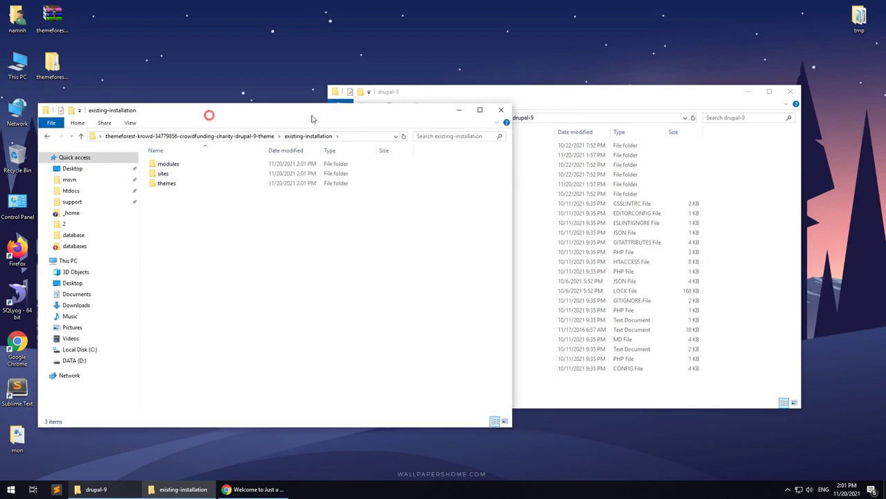
left_click_drag(535, 101, 604, 101)
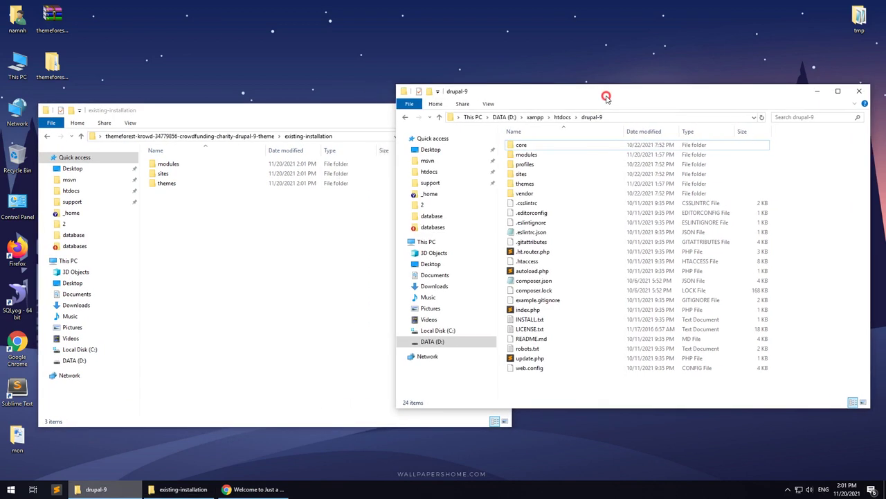
- Copy the contrib and custom folders from existing-installation's modules folder into drupal-9's modules folder
double_click(537, 153)
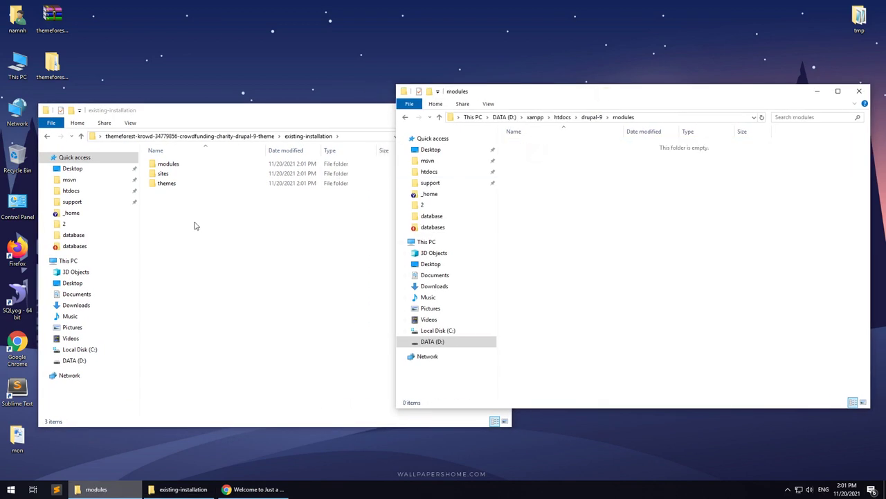
double_click(173, 165)
left_click_drag(174, 192, 621, 229)
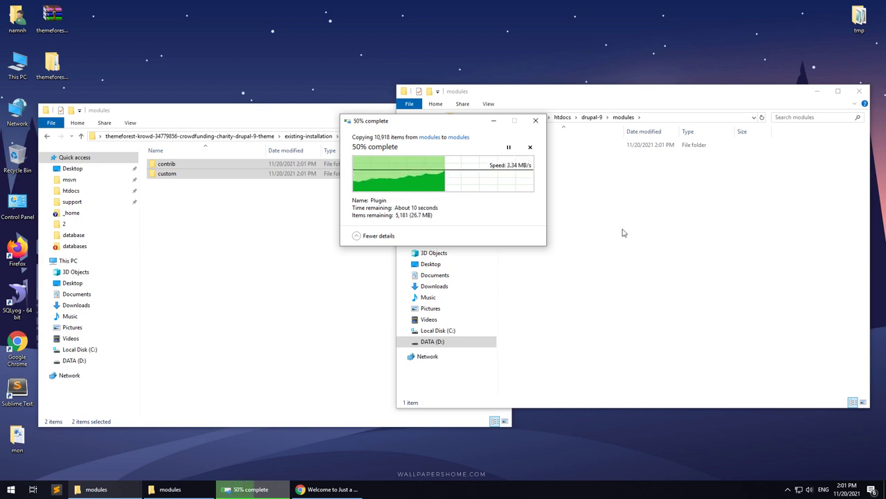
- Open the sites folder in both existing-installation and drupal-9, and copy the package's default folder into drupal-9's sites
left_click(591, 118)
left_click(305, 136)
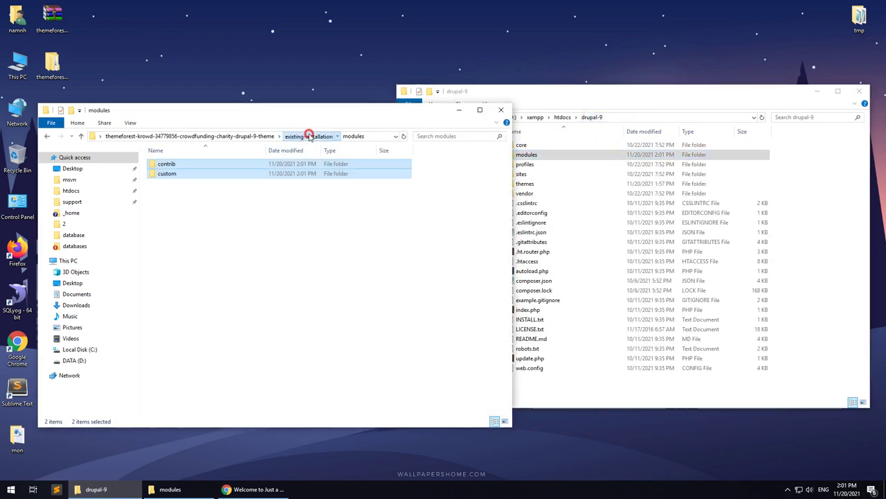
double_click(158, 173)
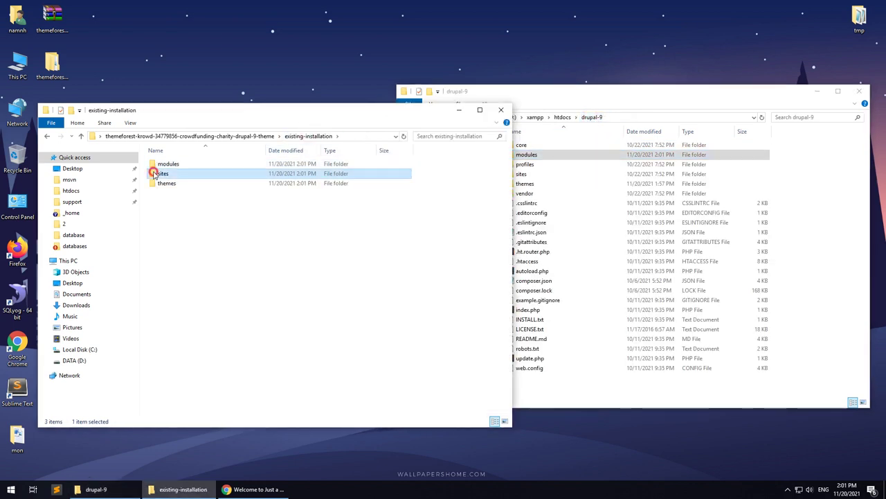
left_click(521, 174)
double_click(513, 179)
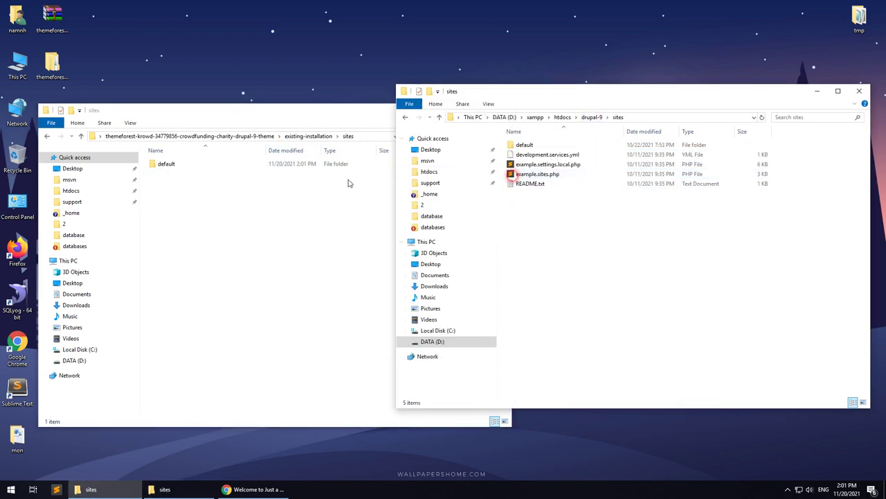
left_click_drag(187, 169, 559, 231)
- Examine the gbb-uploads and gva-sliderlayer-upload folders inside the package's default/files folder, and return to existing-installation
left_click(168, 166)
double_click(168, 165)
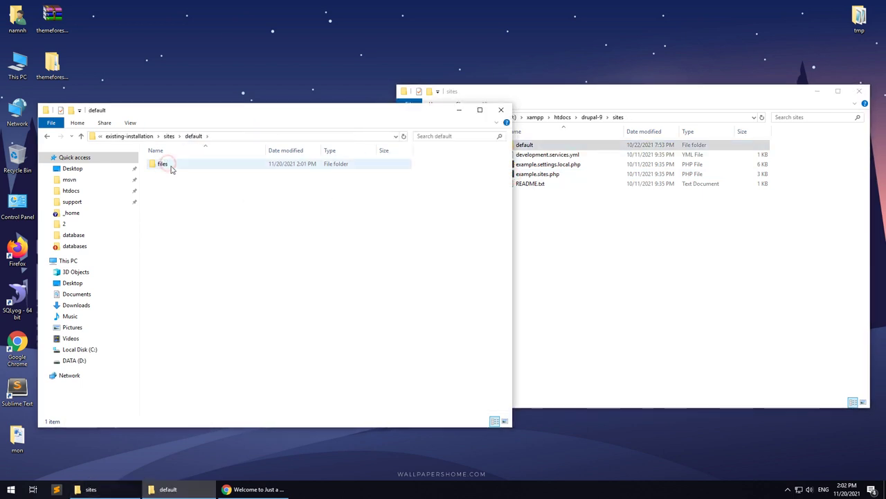
double_click(171, 167)
double_click(170, 166)
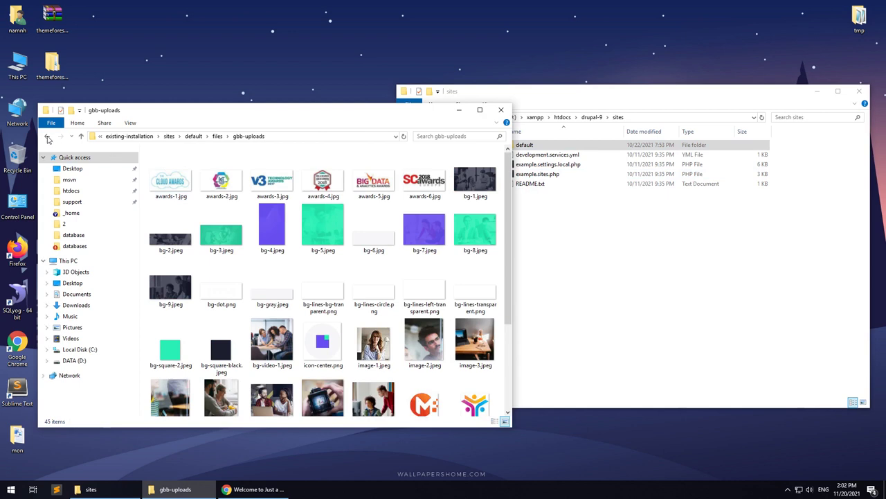
left_click(47, 137)
double_click(166, 174)
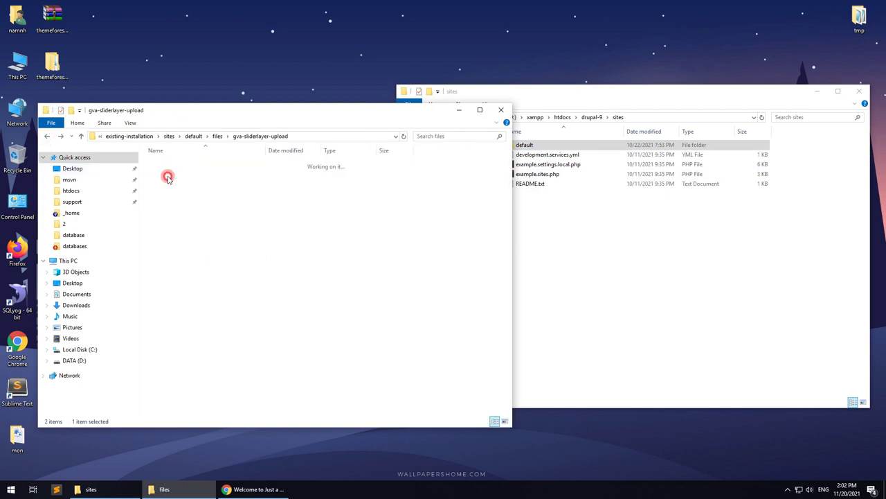
left_click(47, 136)
left_click(47, 137)
left_click(47, 136)
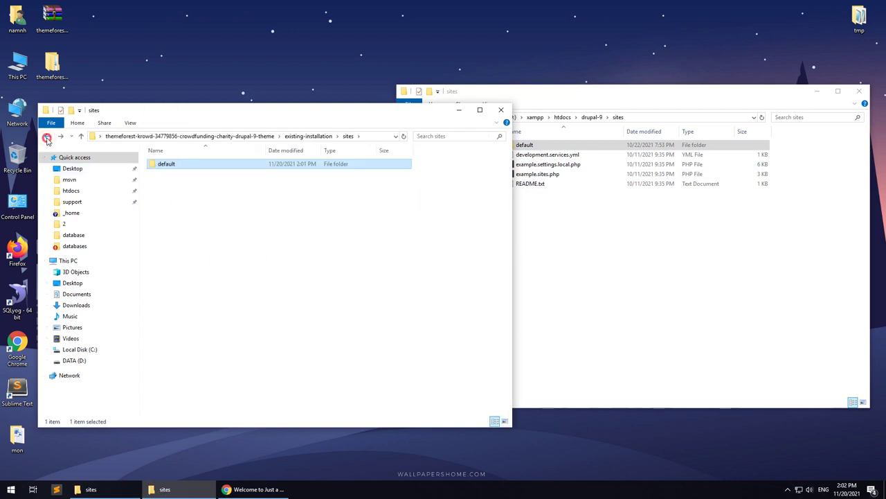
left_click(47, 136)
- Copy the custom folder from existing-installation's themes into drupal-9's themes, and check the krowd and krowd_sub folders in the copy
left_click(623, 234)
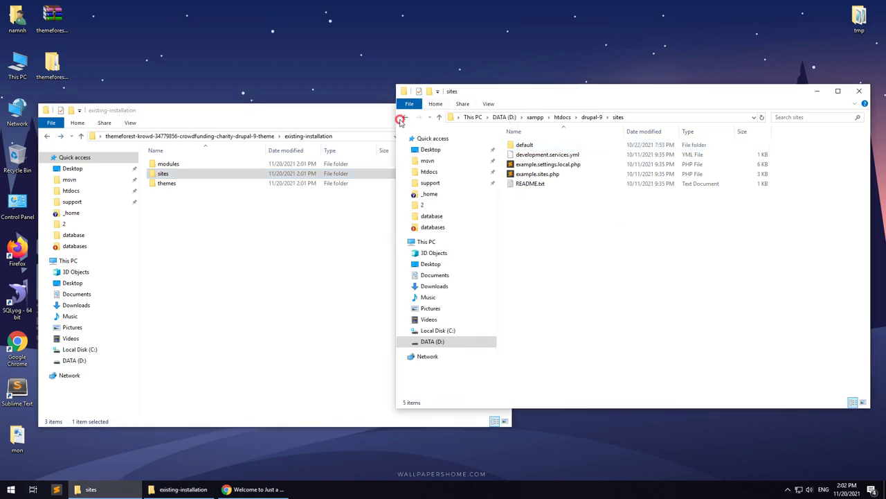
left_click(401, 121)
double_click(523, 181)
left_click(175, 184)
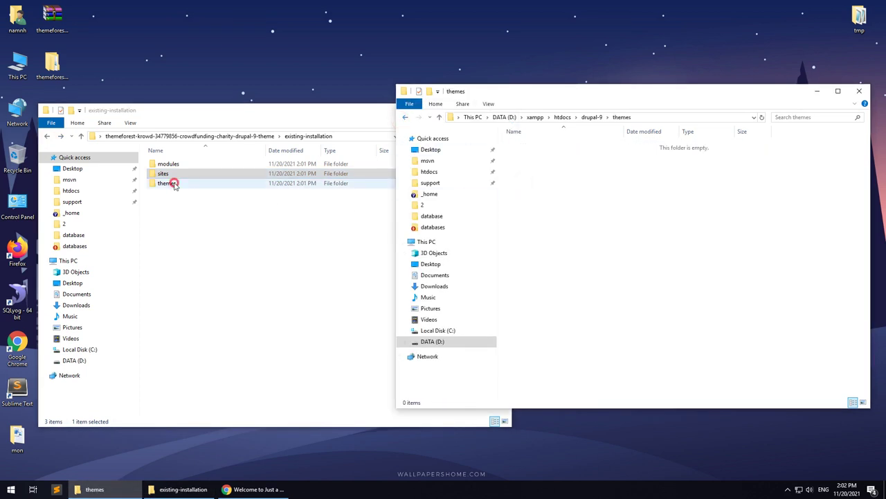
double_click(173, 183)
left_click_drag(168, 164, 594, 178)
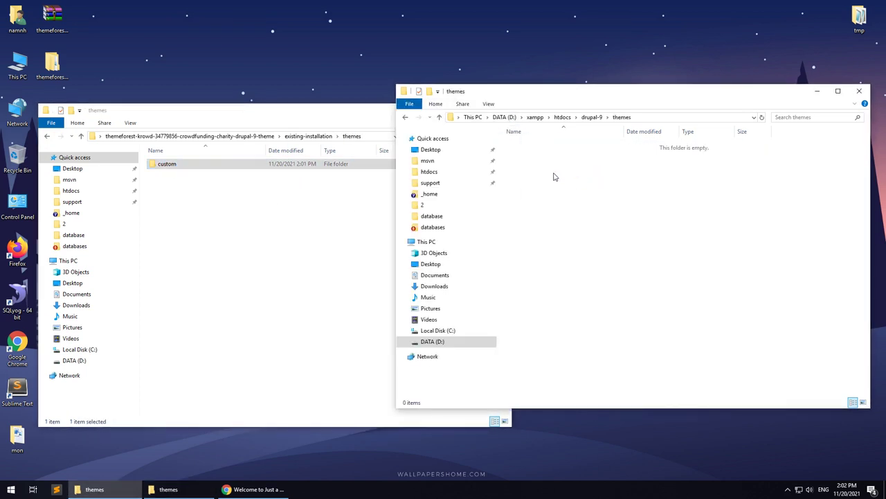
double_click(555, 147)
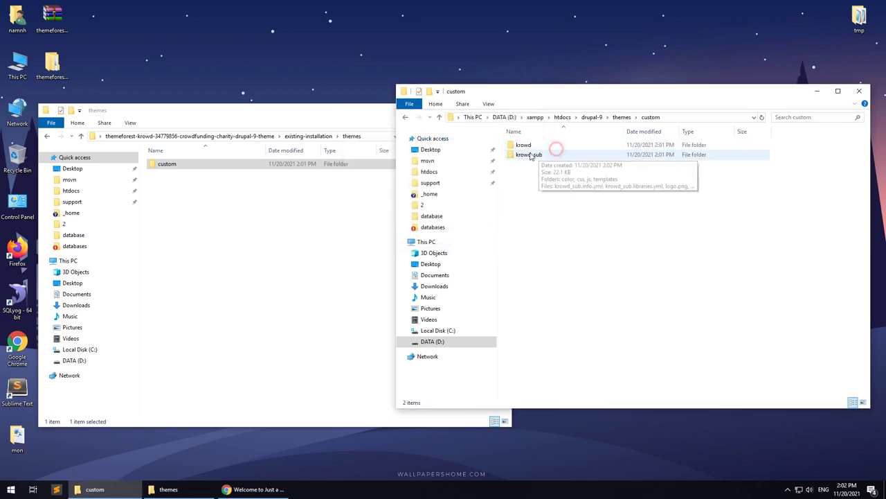
left_click(529, 154)
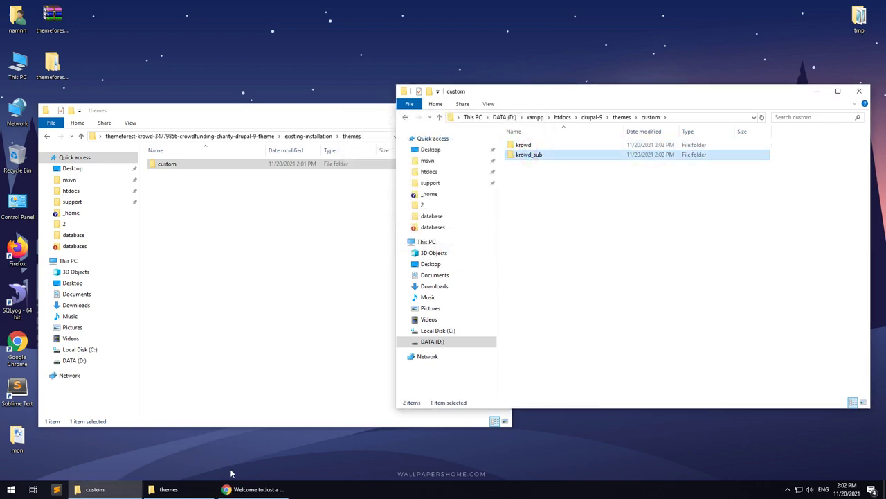
- Switch to the Drupal site in Chrome and install Krowd Sub Theme 1.0.0 as the default theme
left_click(242, 488)
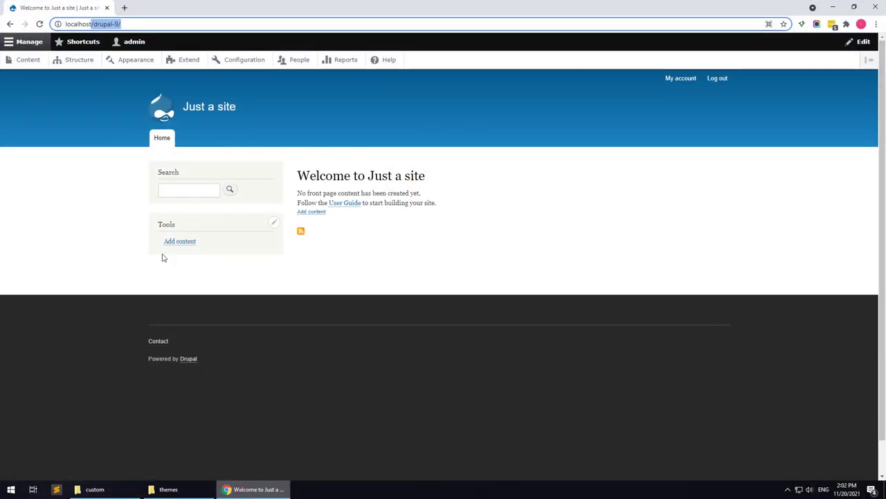
left_click(124, 63)
scroll(84, 259, "down", 2)
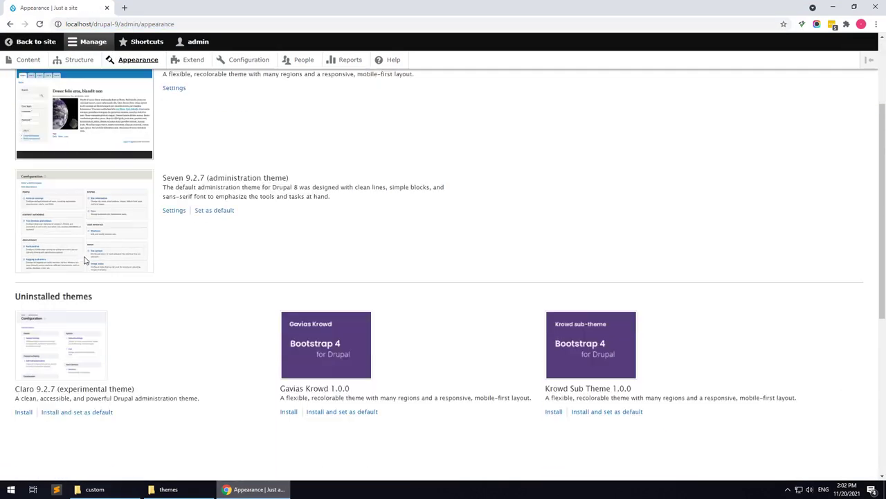
scroll(84, 260, "down", 1)
left_click_drag(570, 335, 594, 335)
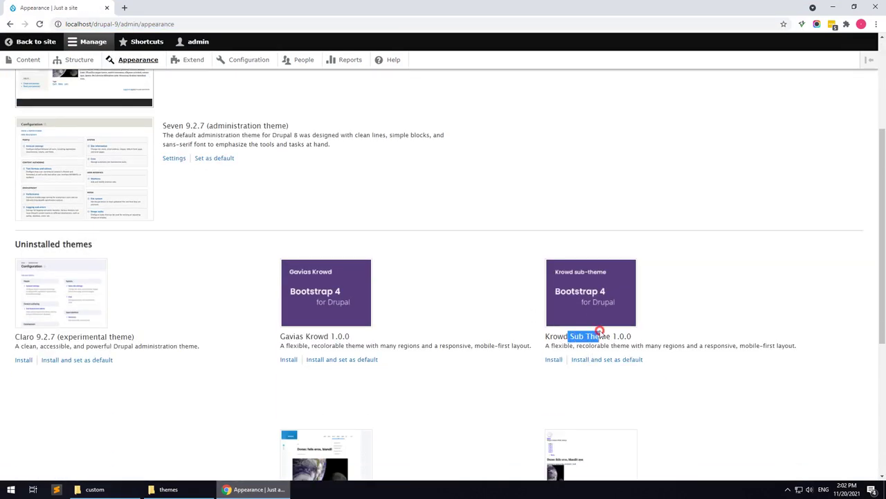
left_click(602, 374)
left_click(600, 359)
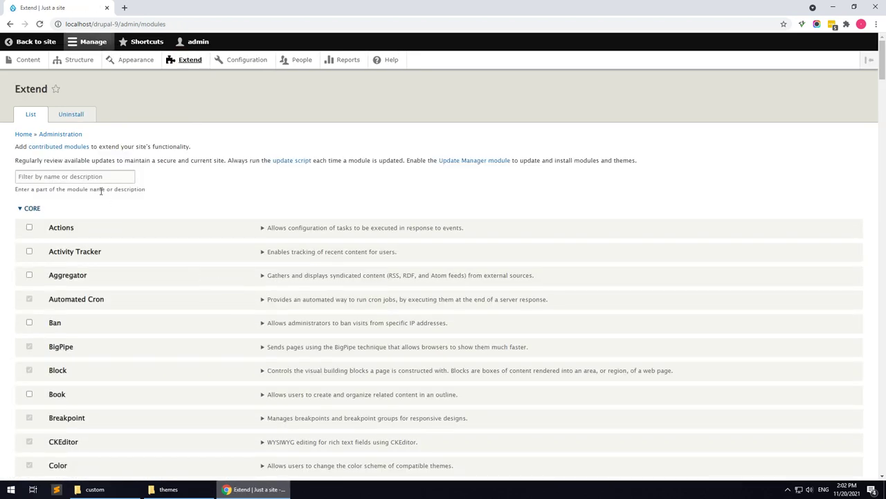
- Filter the Extend module list by "gavias" and install Gavias Custom View, Krowd Themer, Page Builder, SliderLayer and Themer
left_click(97, 173)
type("gavias")
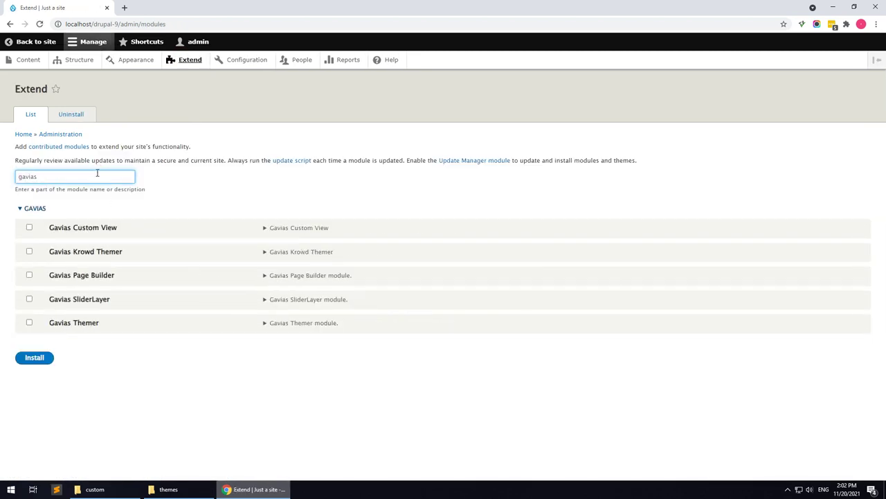
left_click(79, 228)
left_click(78, 253)
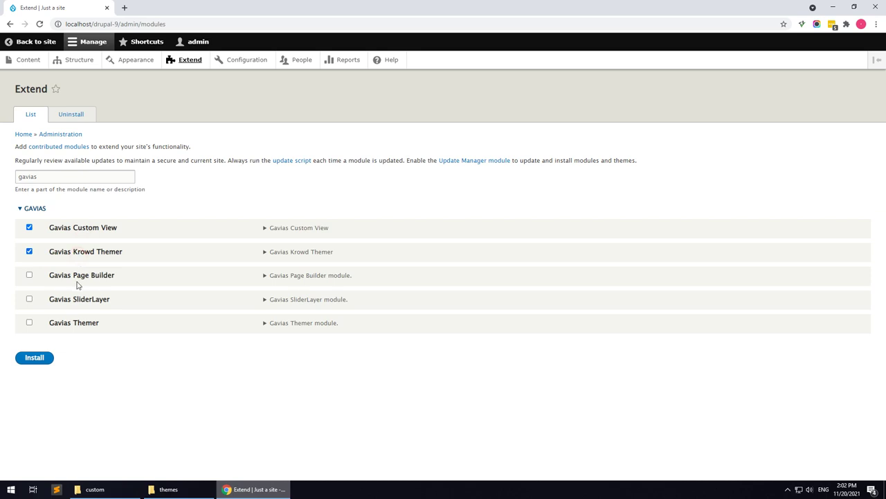
left_click(78, 275)
left_click(76, 301)
left_click(73, 322)
left_click(36, 357)
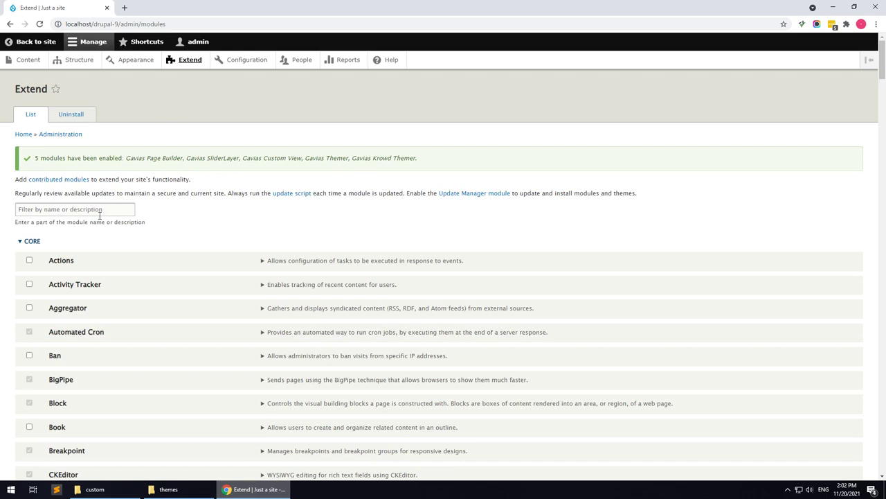
- Filter the module list by "ludwig" and install the Ludwig module
left_click(99, 210)
type("l")
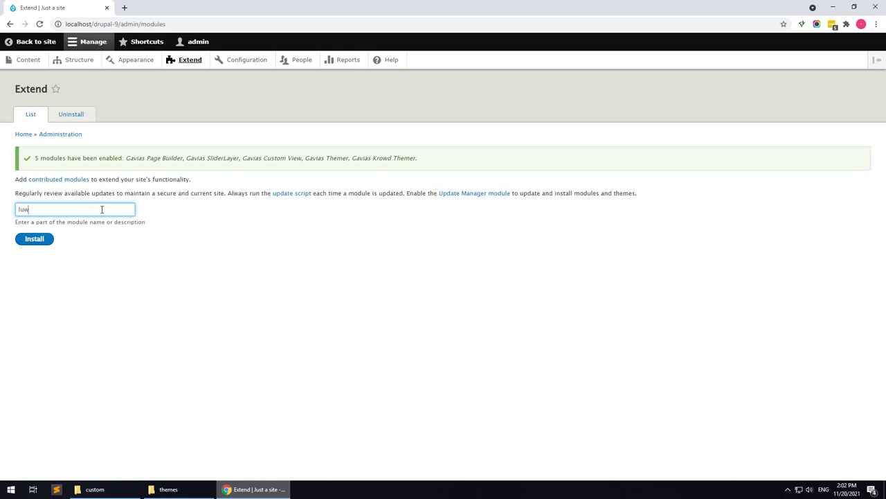
type("udwig")
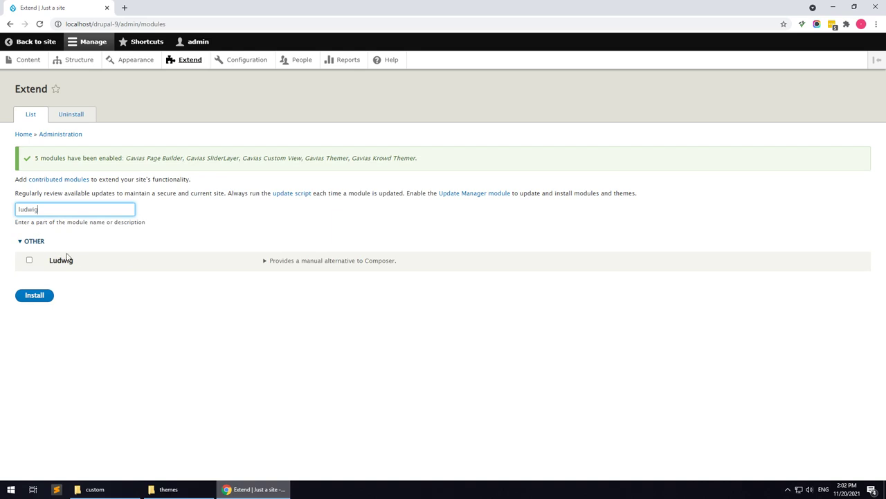
left_click(29, 260)
left_click(31, 297)
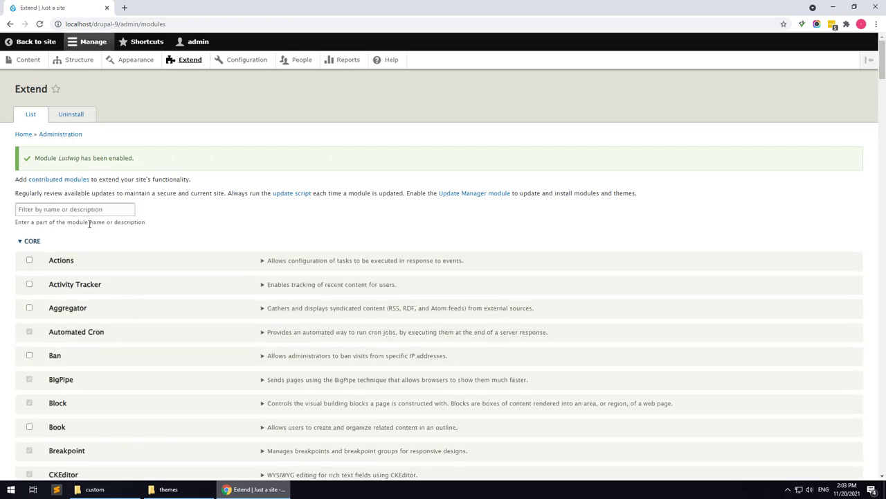
- Select the Commerce, Commerce Cart, Commerce Checkout, Commerce Order and Commerce Payment modules for installation
scroll(123, 324, "down", 20)
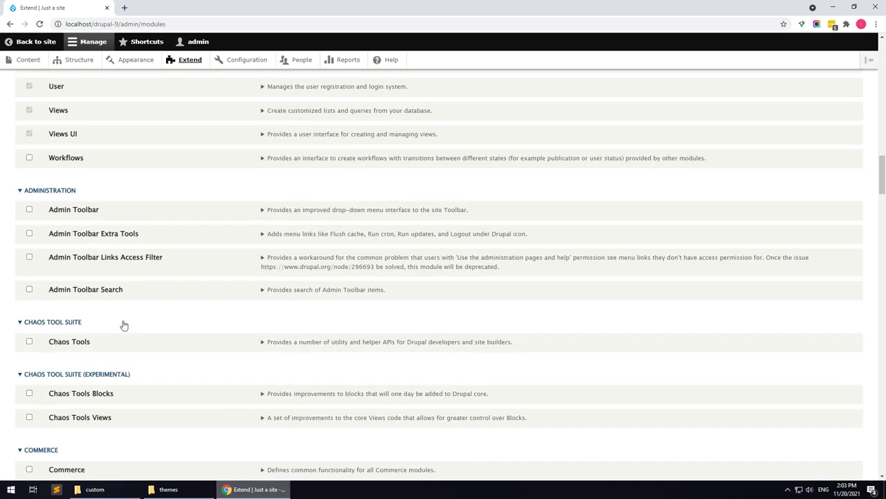
scroll(123, 324, "down", 4)
left_click(70, 194)
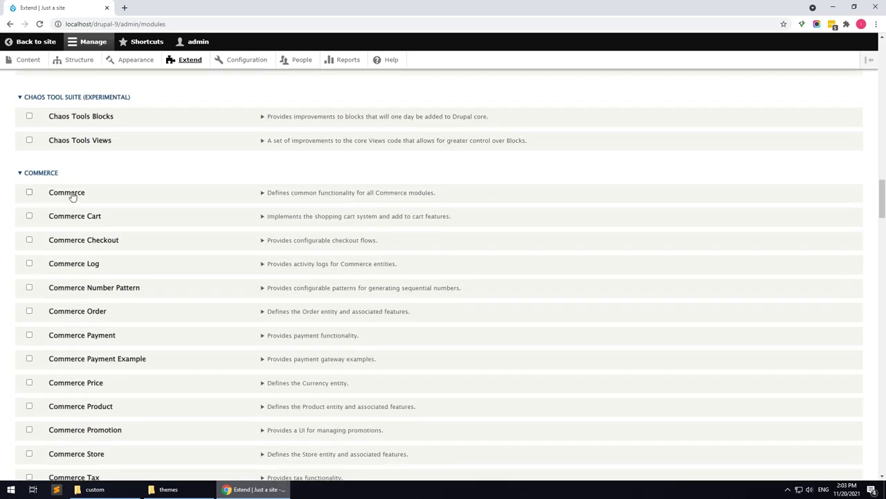
left_click(65, 217)
left_click(66, 241)
left_click(69, 313)
scroll(69, 291, "down", 2)
left_click(84, 197)
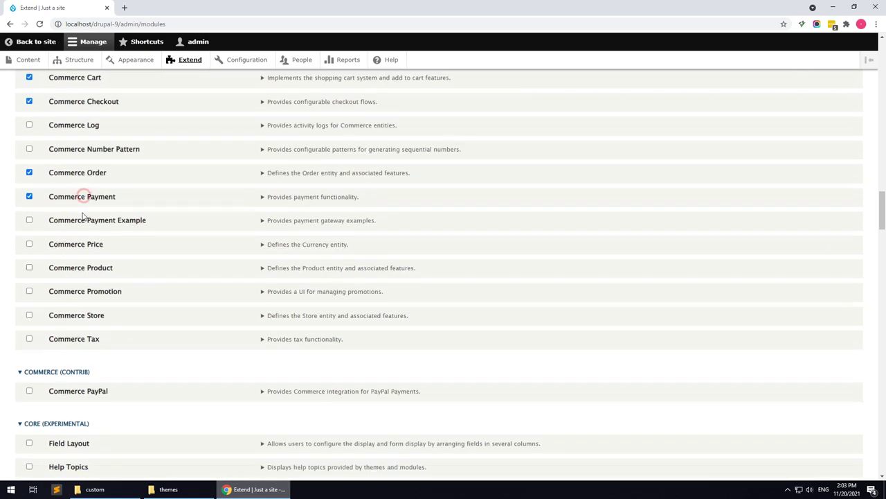
- Add Commerce Payment Example, Commerce Price, Commerce Product, Commerce Store and Commerce PayPal to the module selection
left_click(81, 221)
left_click(79, 244)
left_click(77, 268)
left_click(83, 315)
scroll(73, 305, "down", 2)
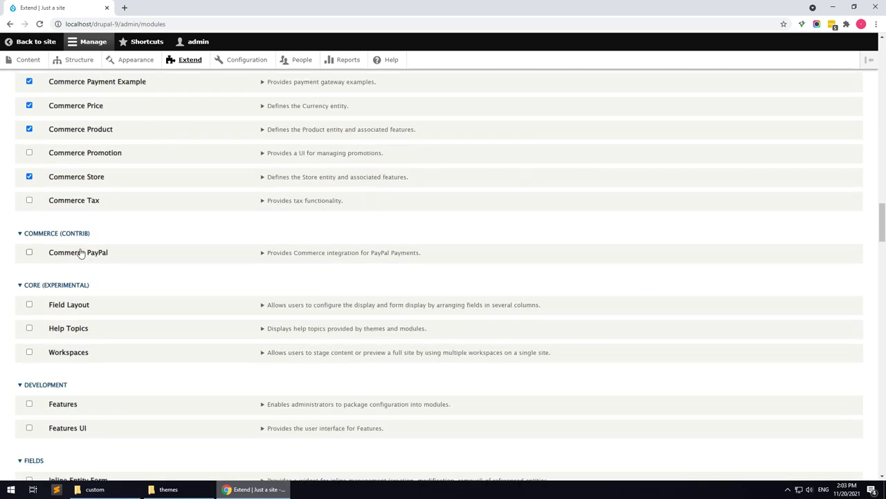
left_click(77, 252)
- Install the selected Commerce modules together with the additional modules they require
scroll(65, 365, "down", 20)
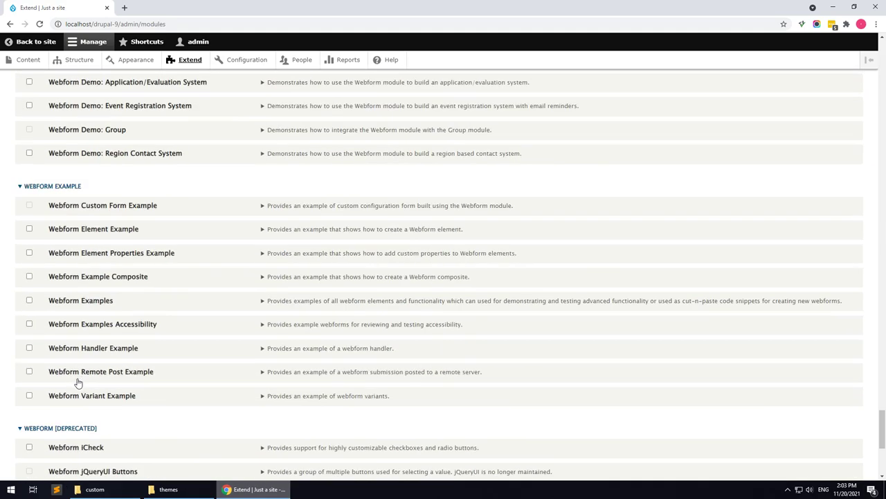
scroll(78, 383, "down", 5)
left_click(37, 430)
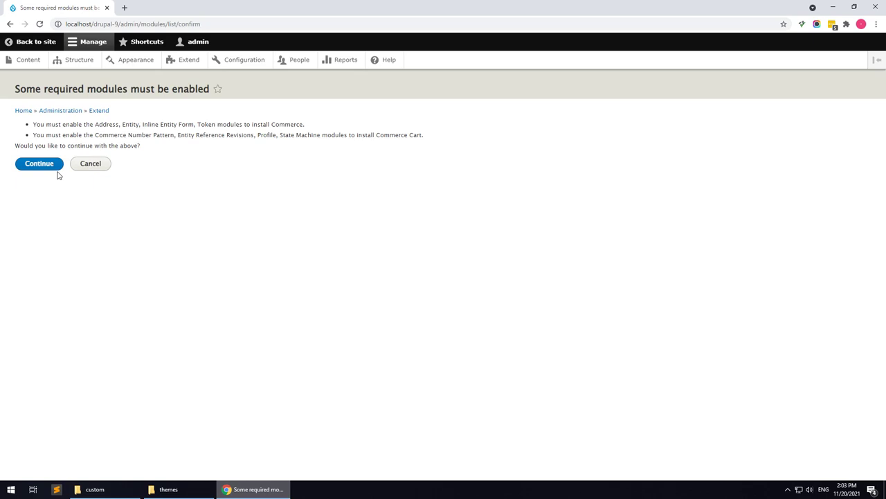
left_click(56, 168)
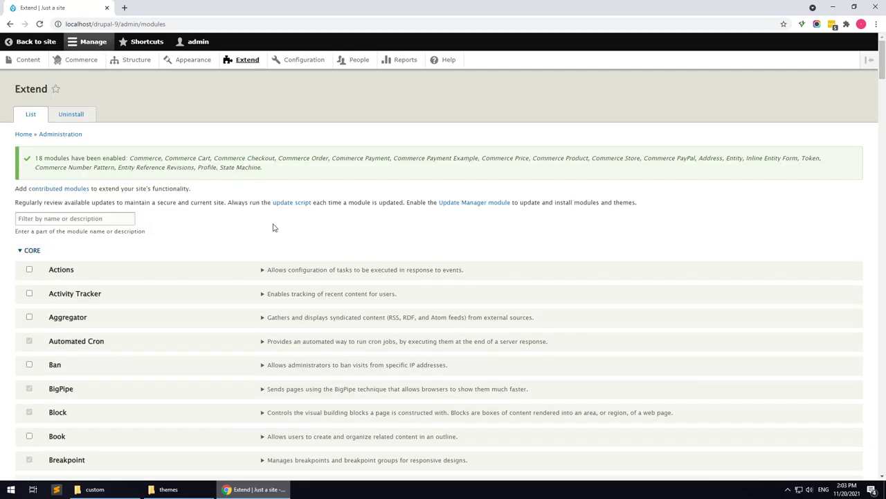
- Filter the module list by "krow" and install Krowd Features together with its required modules
left_click(117, 218)
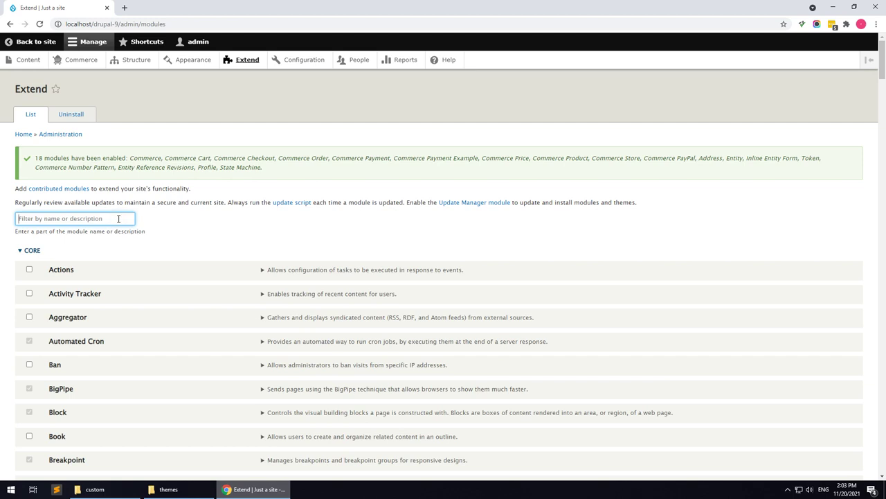
type("krow")
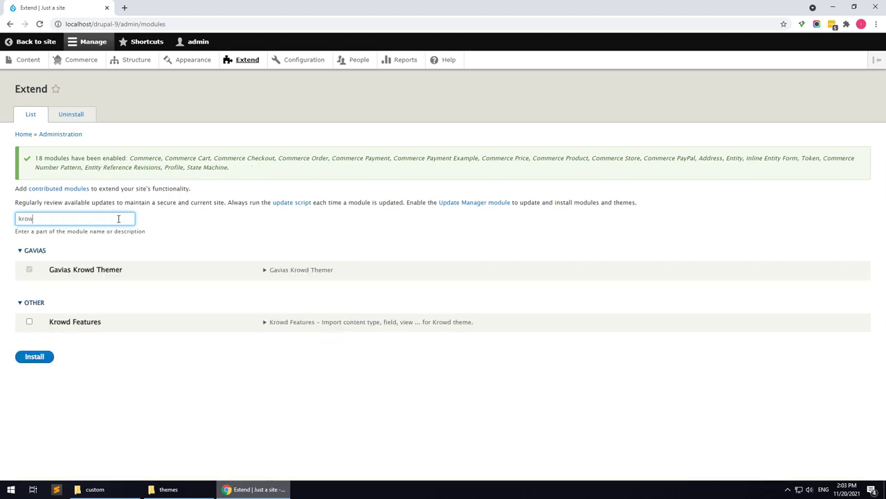
left_click(29, 322)
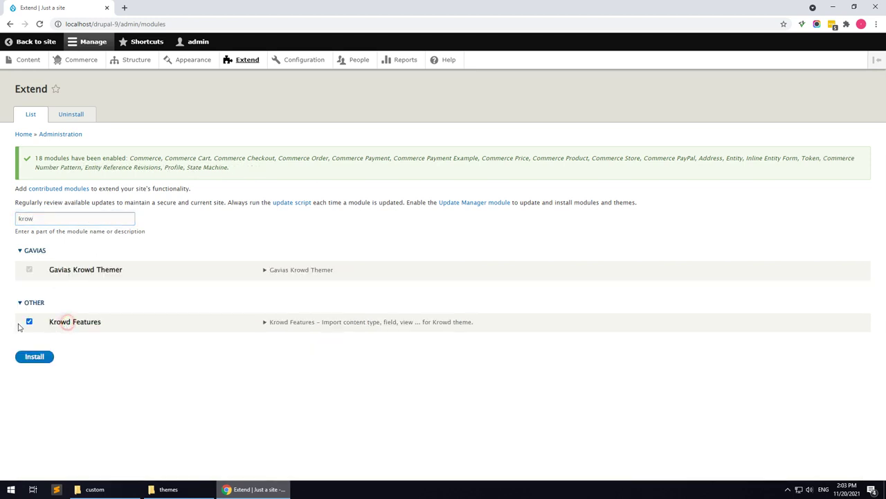
left_click(34, 356)
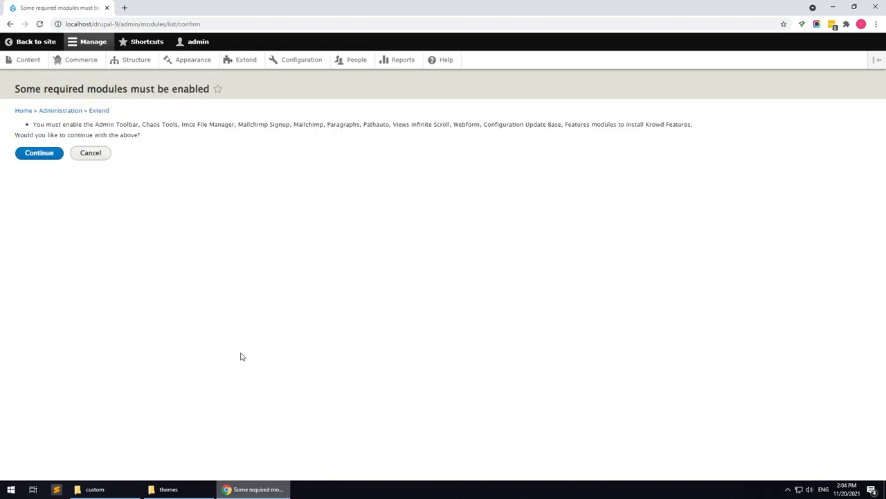
left_click(39, 156)
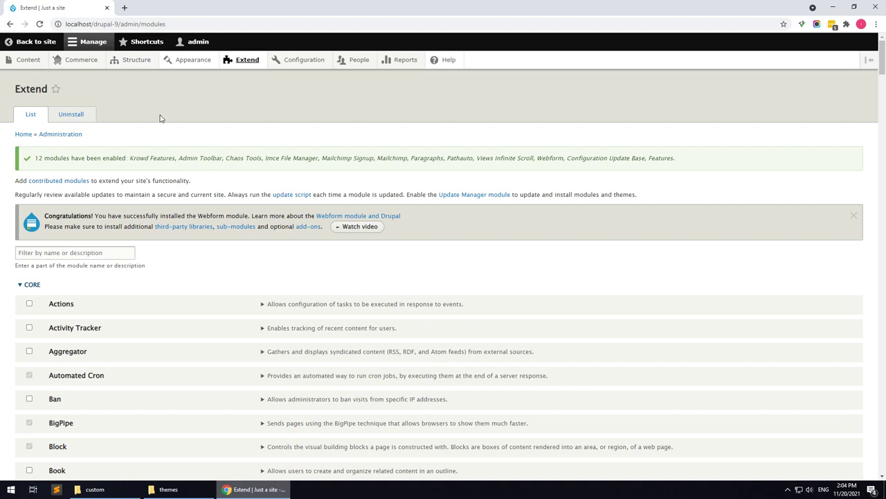
- In the Krowd Sub Theme block layout, move the Search block to the Search region and Breadcrumbs to the Breadcrumbs region
mouse_move(135, 64)
left_click(134, 81)
left_click(360, 262)
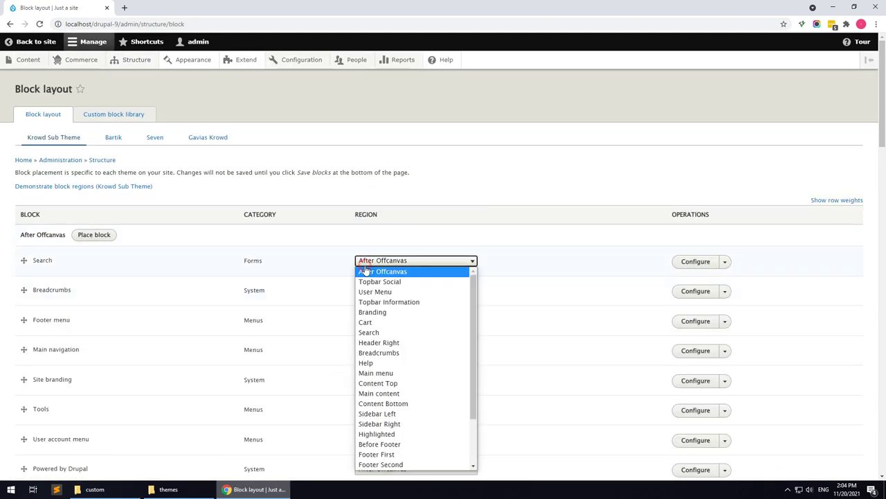
left_click(381, 333)
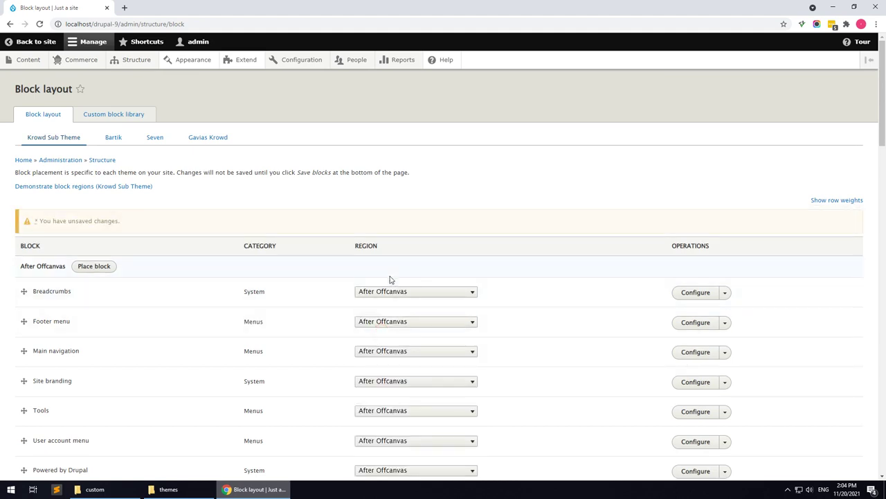
left_click(393, 292)
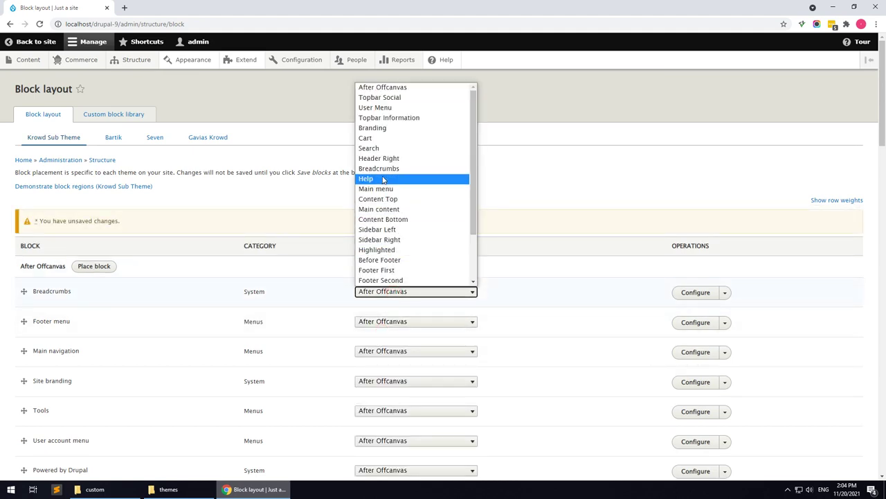
left_click(383, 170)
- Move the Footer menu block to the Other region and the Main navigation block to the Main menu region
left_click(379, 295)
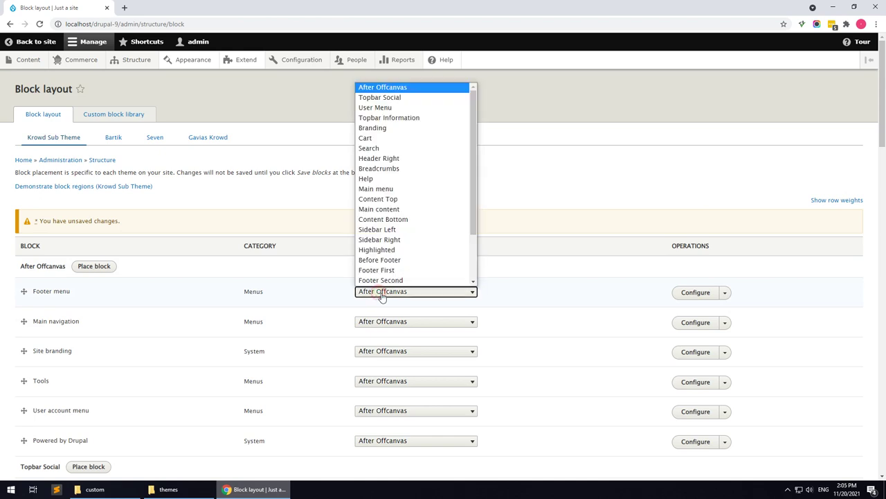
scroll(388, 264, "down", 1)
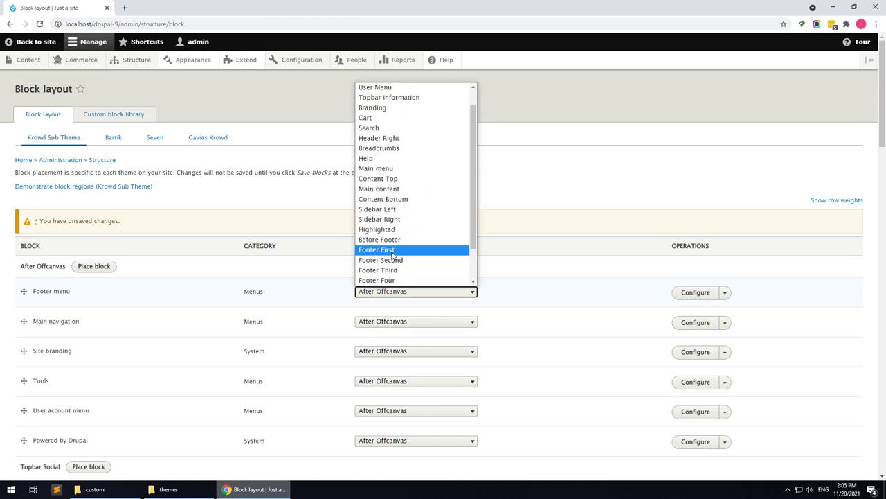
scroll(389, 270, "down", 2)
left_click(385, 279)
scroll(401, 208, "down", 1)
left_click(402, 201)
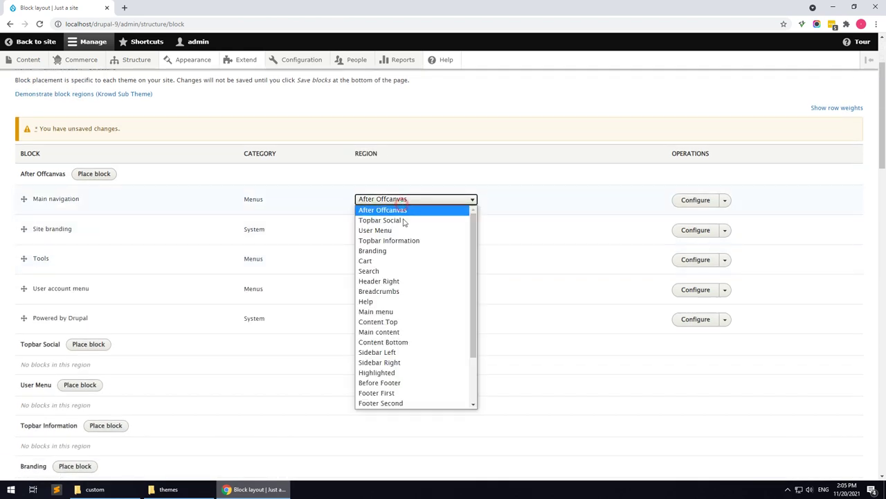
left_click(388, 311)
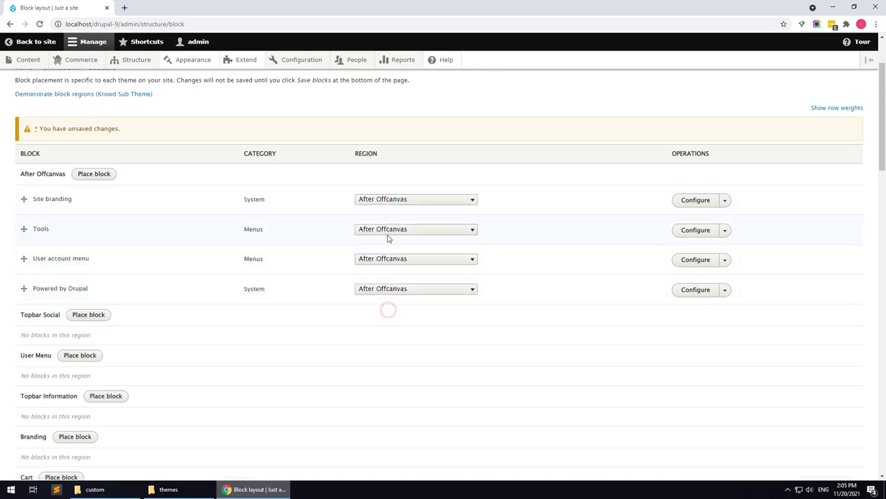
- Move the Site branding block to the Branding region and the Tools block to the Other region
left_click(398, 200)
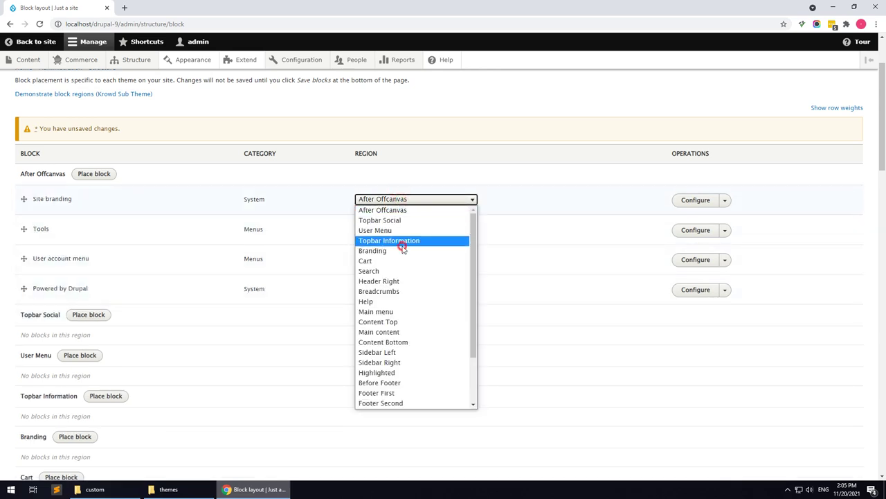
left_click(401, 250)
left_click(399, 204)
scroll(388, 312, "down", 2)
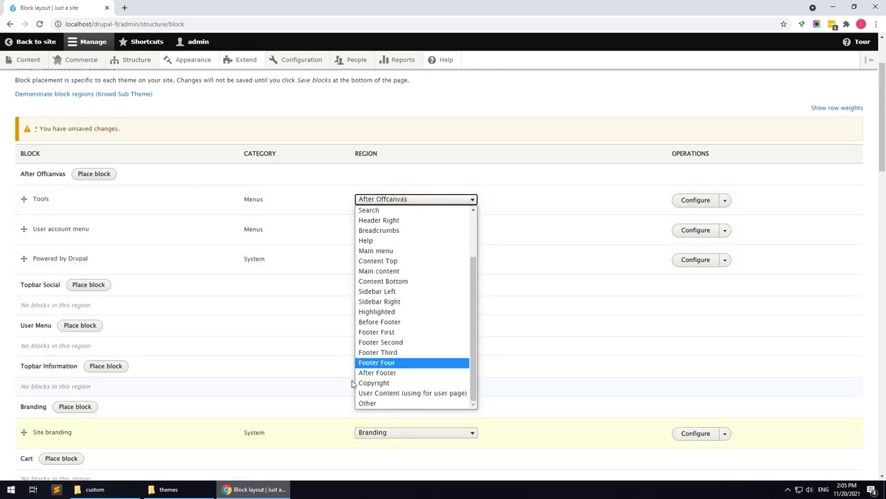
left_click(367, 400)
- Move the User account menu block to the Other region and Powered by Drupal to the Copyright region
left_click(392, 203)
scroll(395, 312, "down", 3)
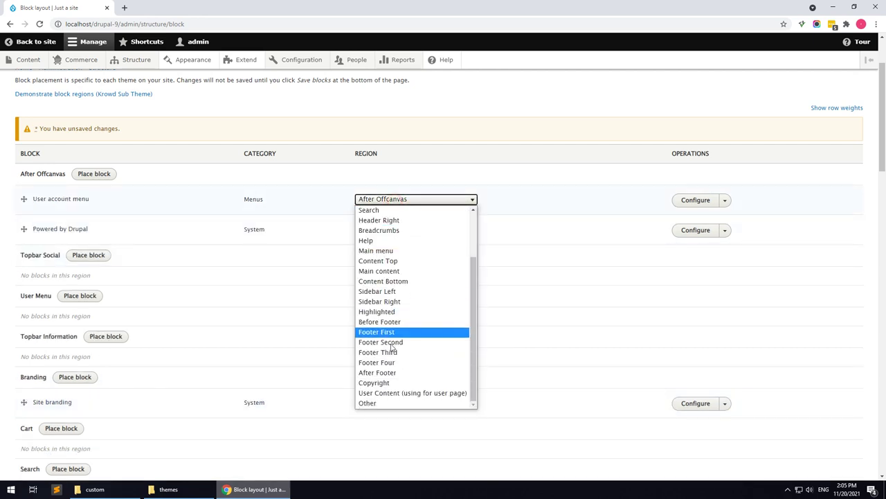
left_click(381, 404)
left_click(402, 208)
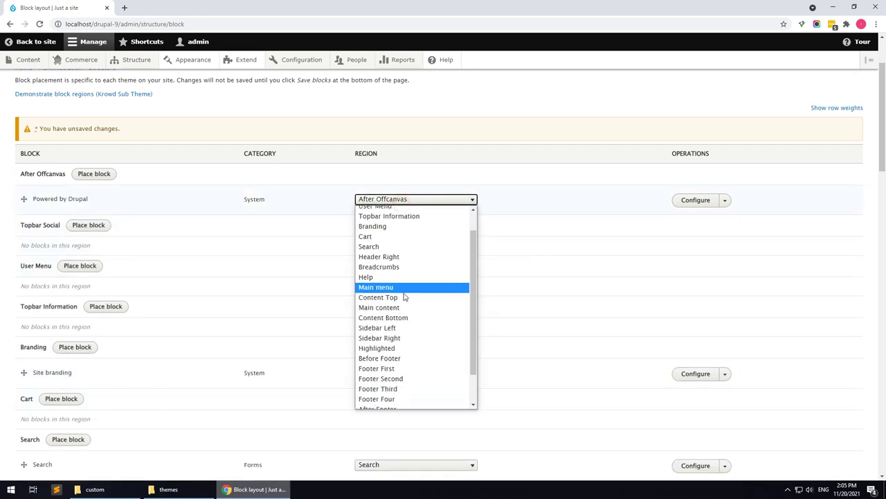
scroll(402, 312, "down", 3)
left_click(387, 384)
- Move the Page title block from Main content to the Other region and the Tabs block to the Help region
scroll(342, 349, "down", 8)
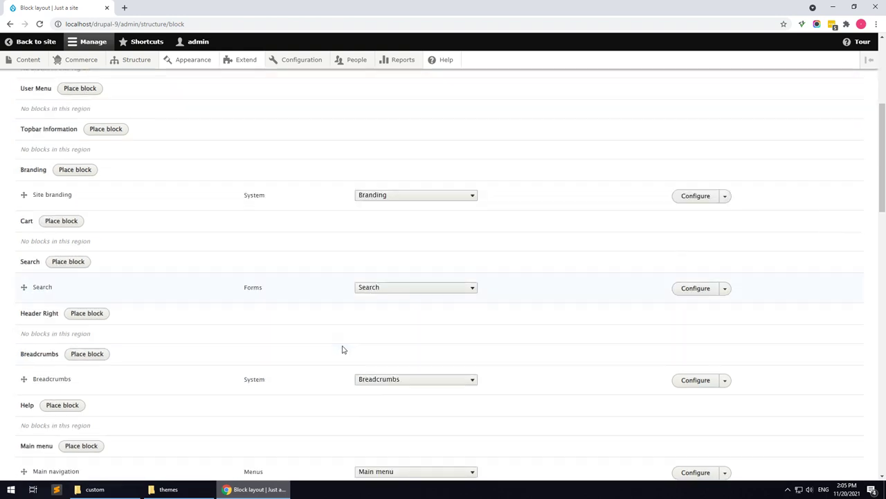
left_click(417, 176)
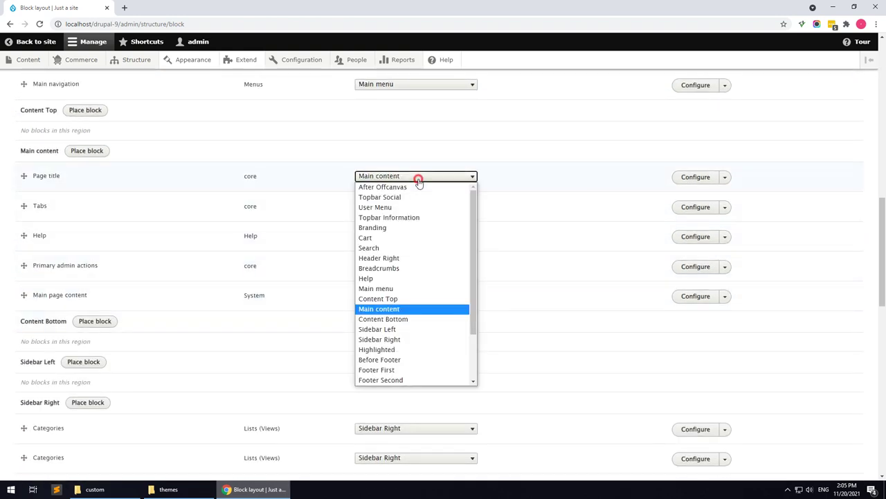
scroll(402, 311, "down", 3)
left_click(400, 375)
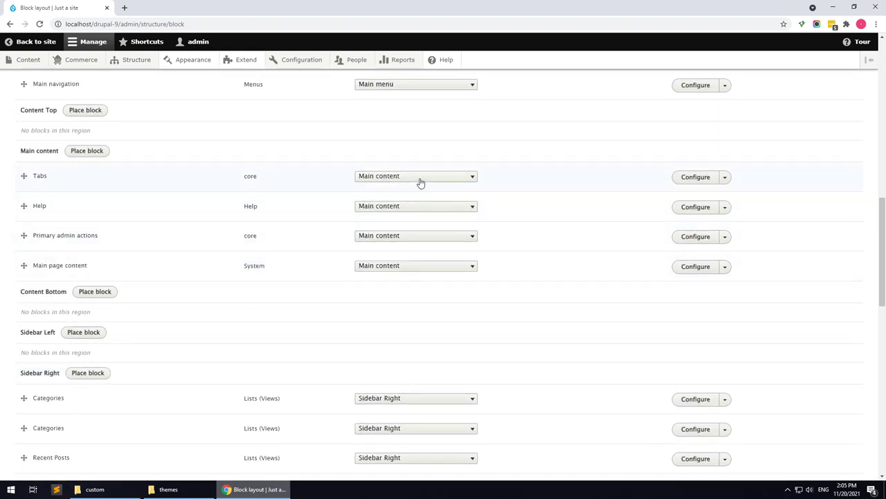
left_click(420, 177)
left_click(400, 277)
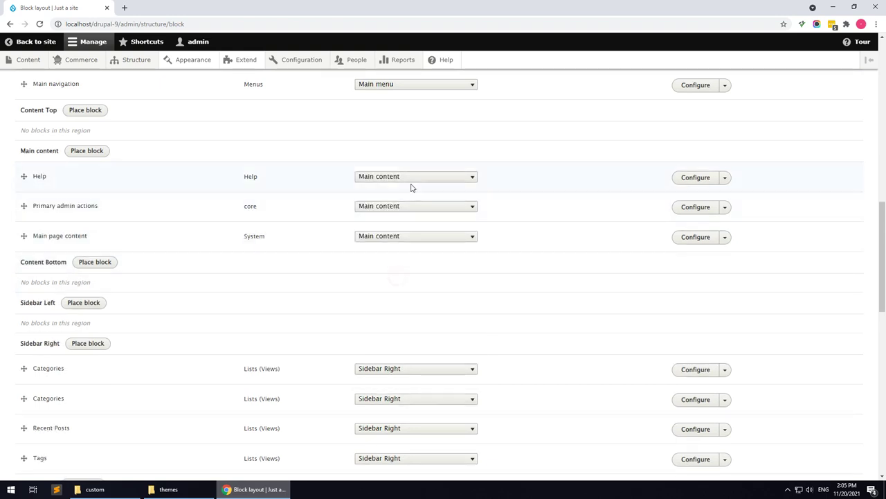
- Move the Help block from Main content to the Other region and Primary admin actions to the Help region
left_click(412, 180)
scroll(395, 333, "down", 3)
left_click(380, 375)
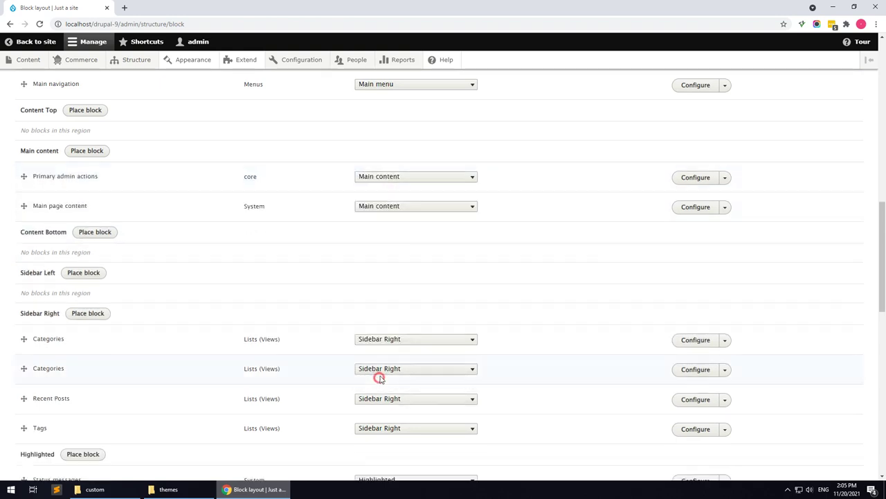
left_click(411, 177)
left_click(394, 277)
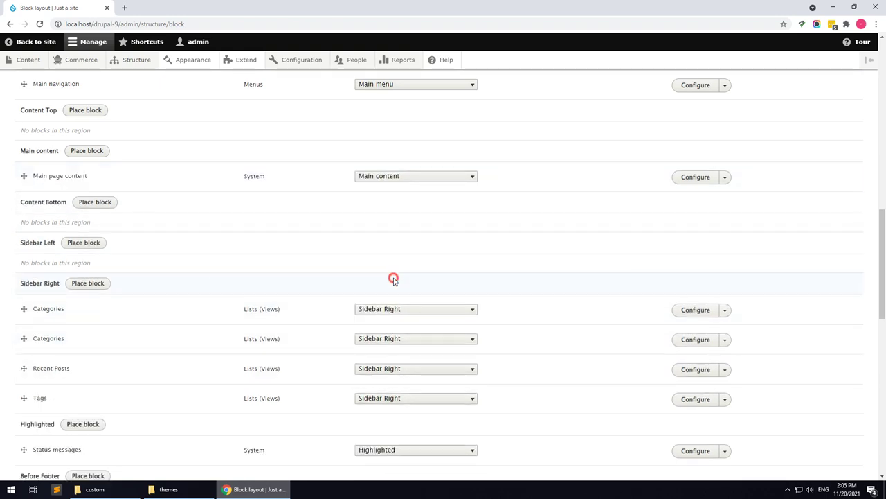
- Move the Status messages block to the Help region and save the block layout
scroll(140, 290, "down", 3)
scroll(143, 291, "down", 3)
left_click(361, 127)
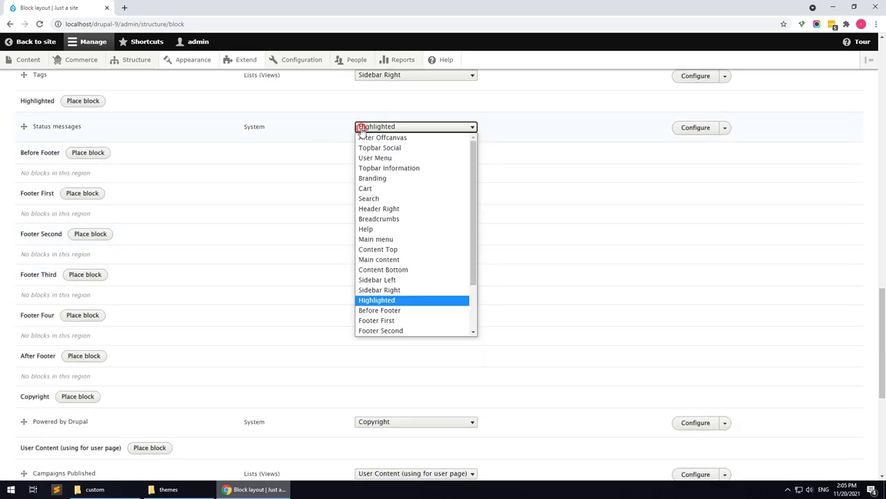
left_click(365, 228)
scroll(234, 340, "down", 5)
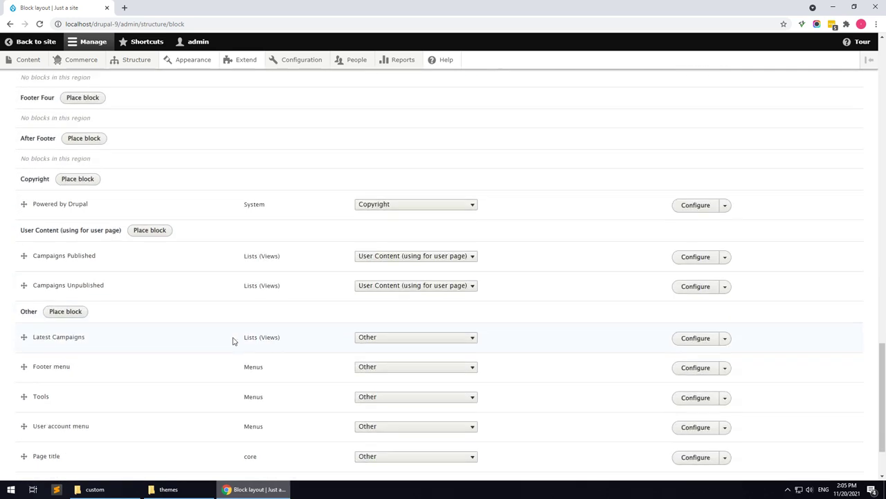
left_click(64, 430)
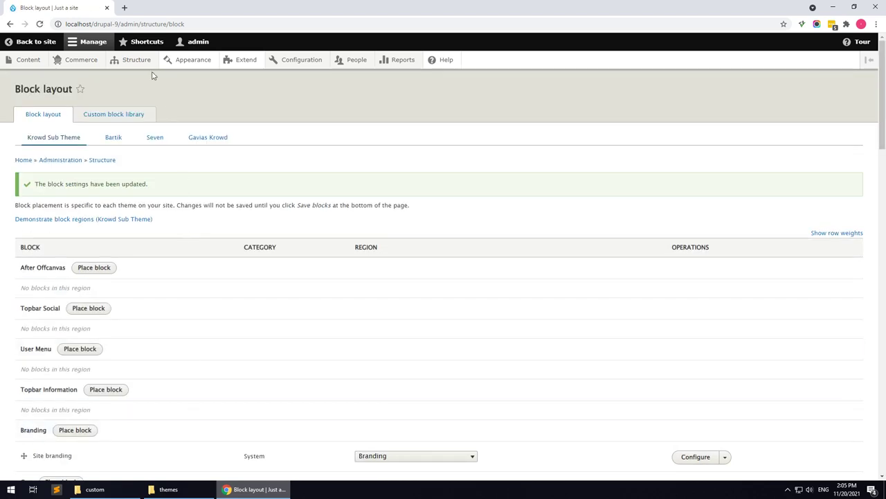
- Open the Krowd Sub Theme settings and look through the color scheme, footer and page element display options
left_click(184, 67)
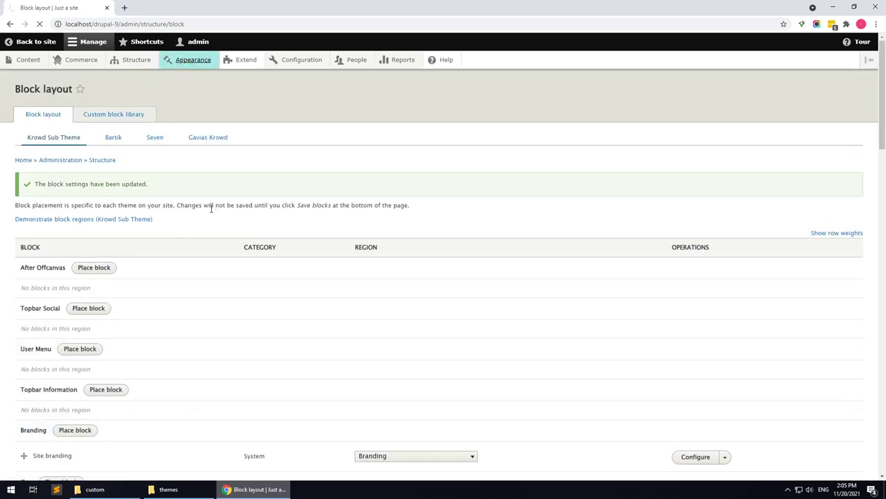
left_click(179, 221)
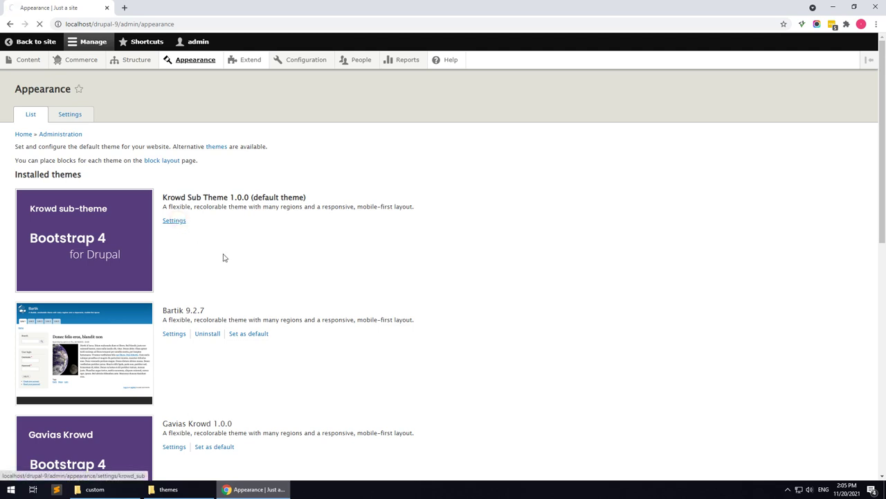
left_click(133, 292)
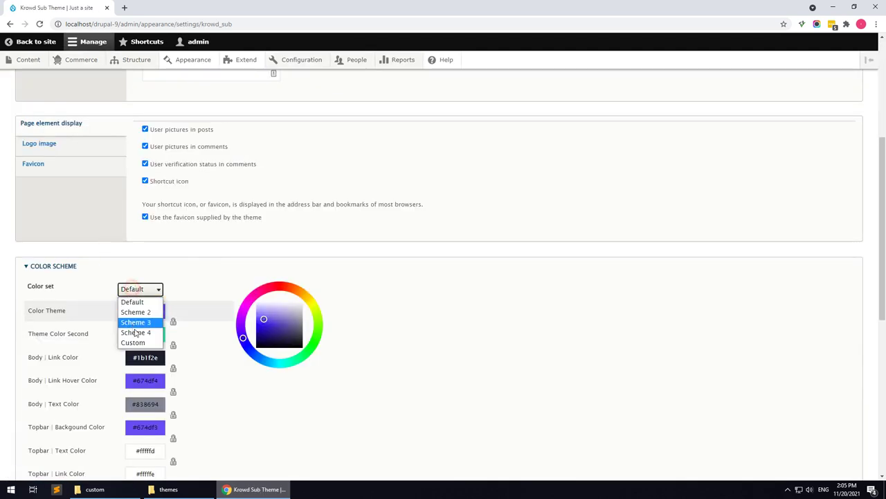
left_click(133, 301)
scroll(251, 297, "up", 3)
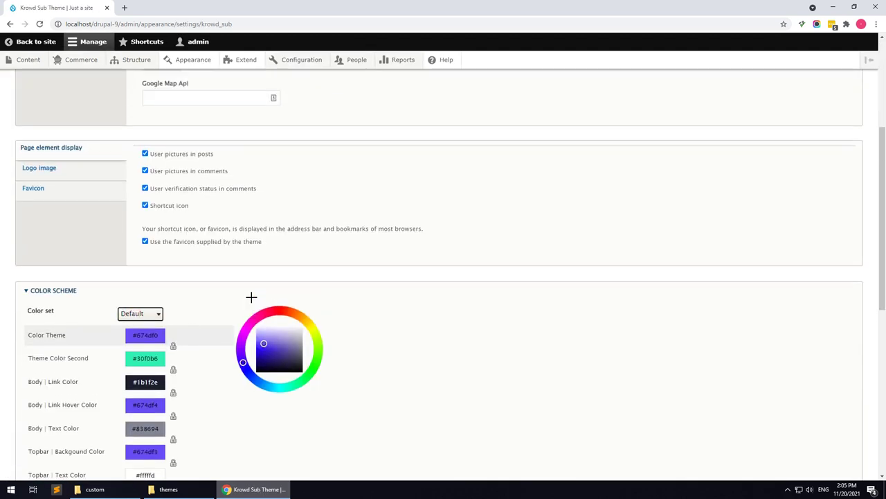
left_click(69, 178)
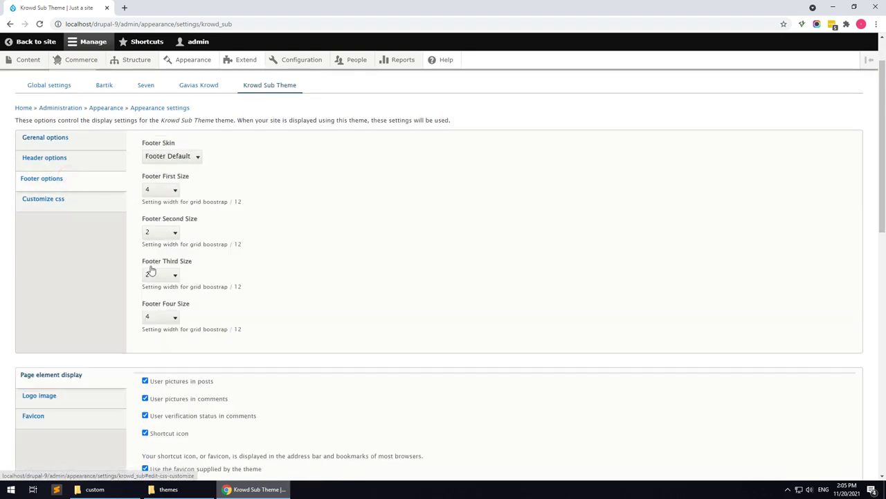
scroll(69, 240, "down", 3)
scroll(115, 227, "down", 6)
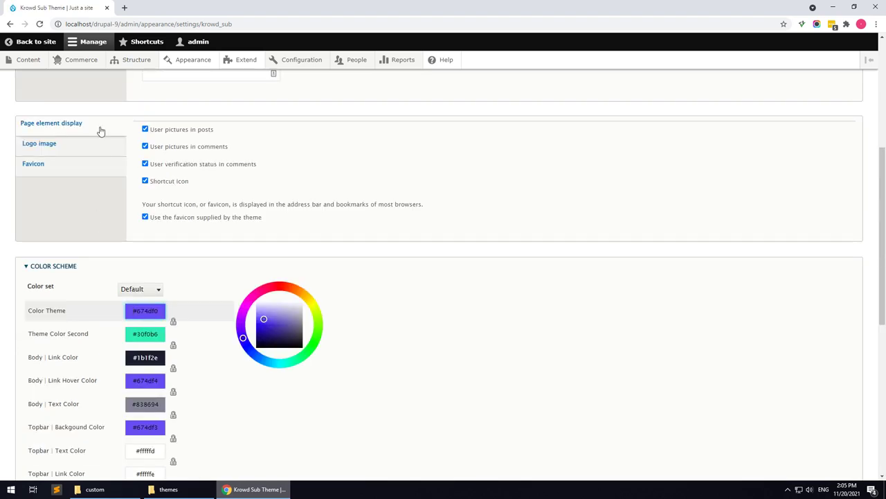
- Start a new Basic page and title it Home Page
left_click(29, 61)
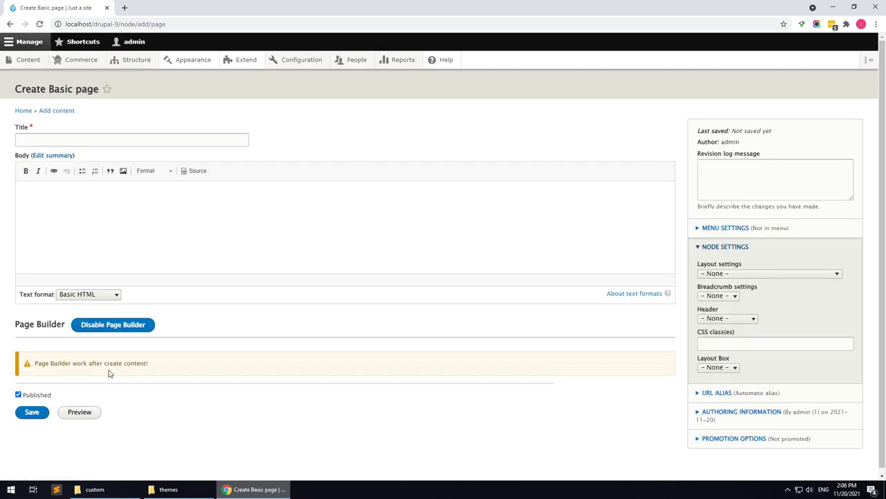
left_click(111, 139)
left_click(89, 157)
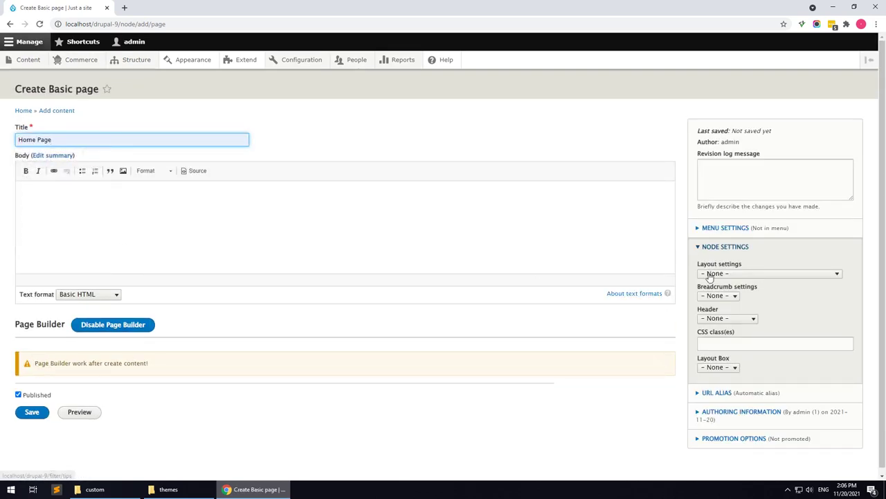
- Set the page layout to "Fullwith no sidebar (use for block builder)", add the CSS class hidden-title, and save the page
left_click(725, 274)
left_click(721, 295)
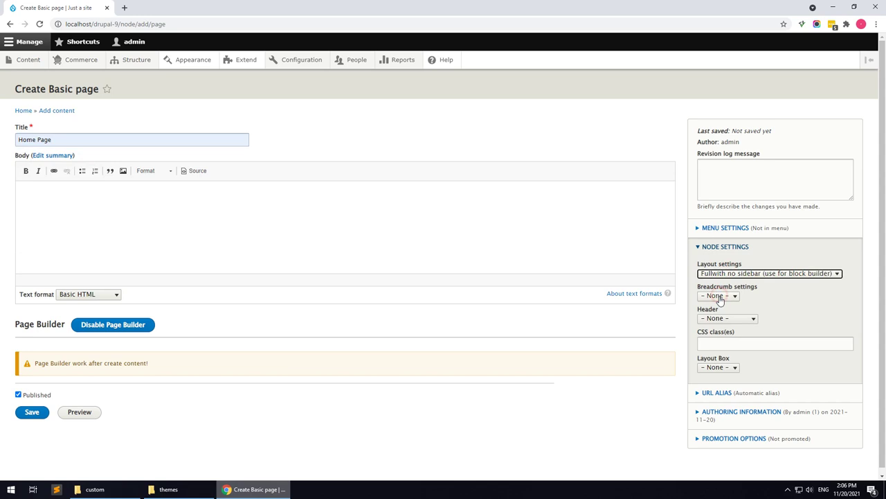
left_click(720, 338)
left_click(720, 362)
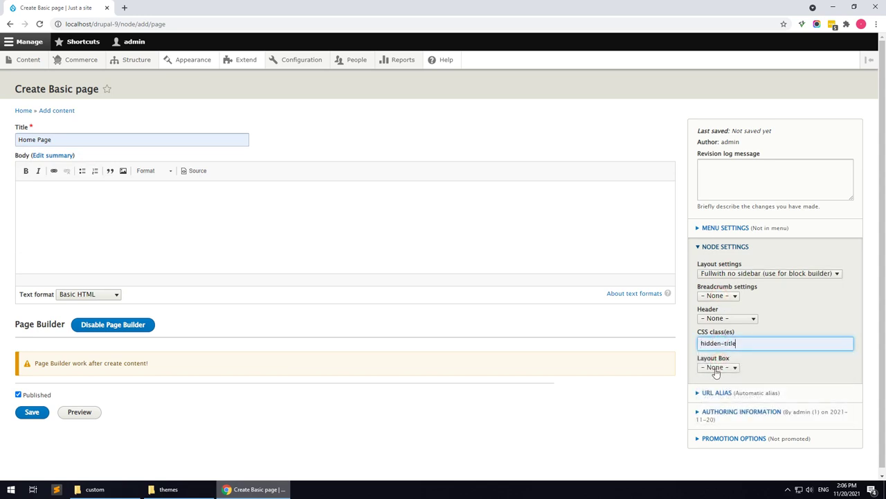
left_click(32, 411)
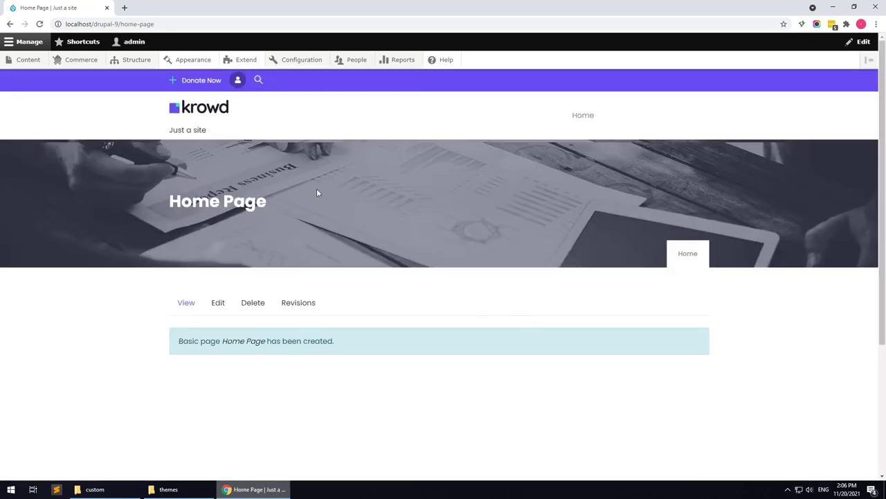
- Reopen the Home Page for editing and bring up the Page Builder import form
left_click(218, 303)
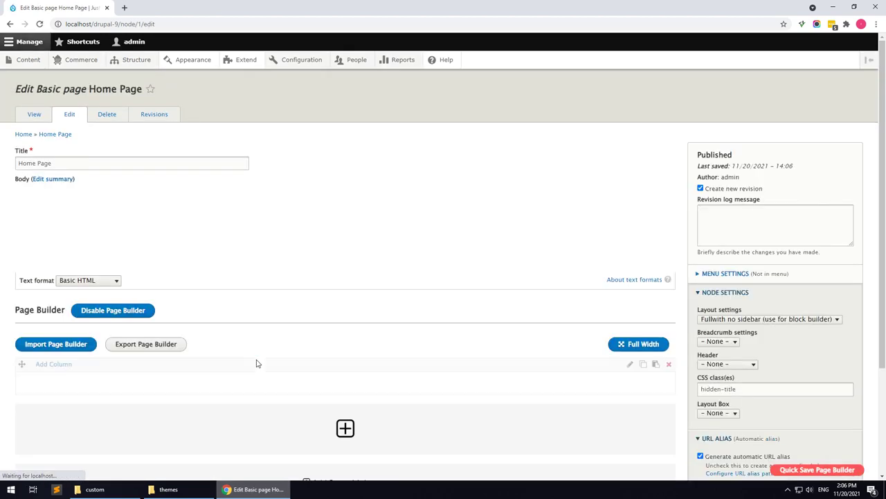
scroll(235, 364, "down", 2)
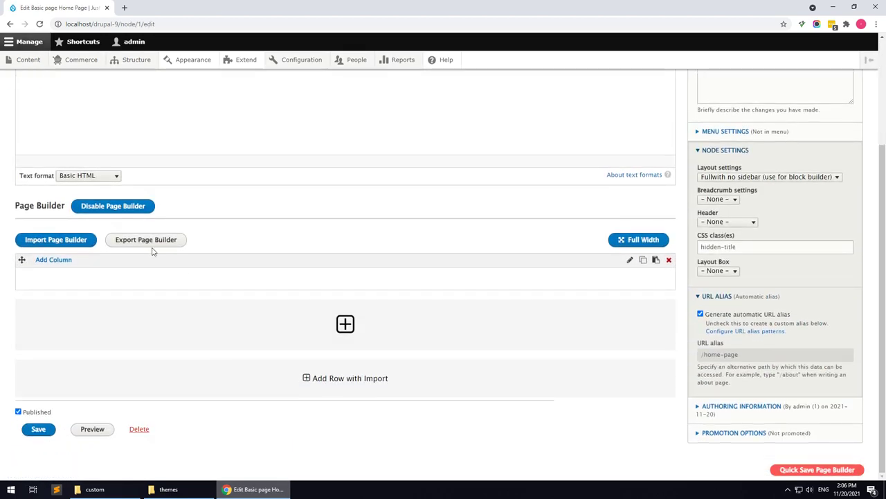
left_click(155, 244)
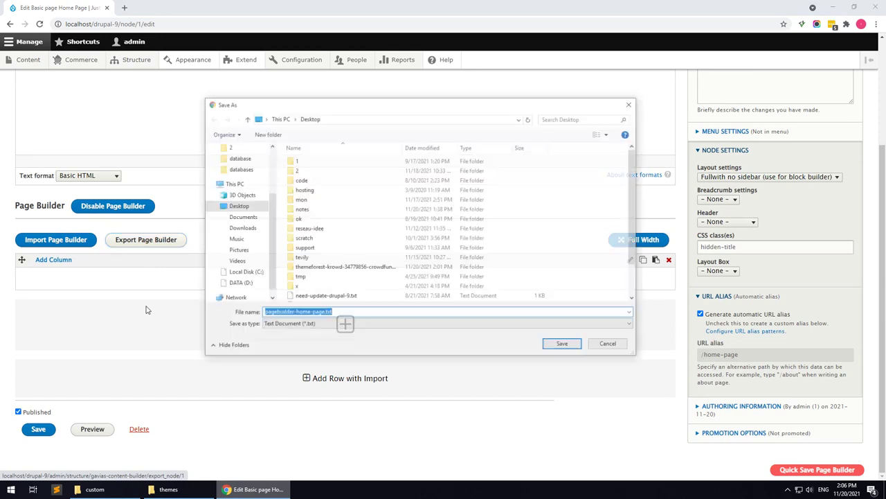
left_click(602, 343)
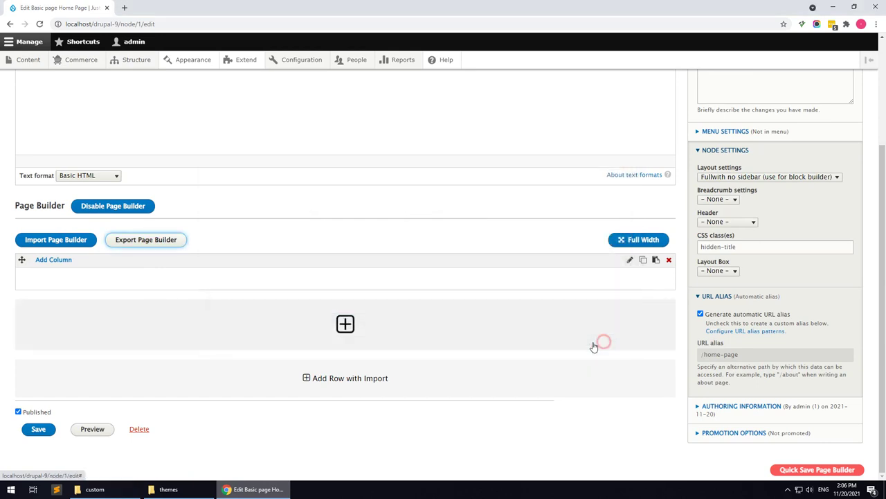
left_click(76, 243)
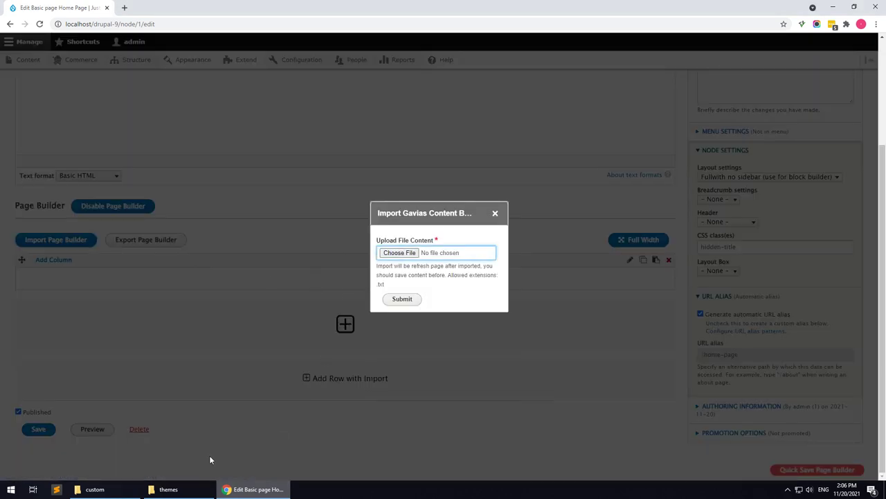
- Extract export_pagebuilder_files.zip in the Krowd theme package folder and open the extracted export_pagebuilder_files folder
left_click(104, 491)
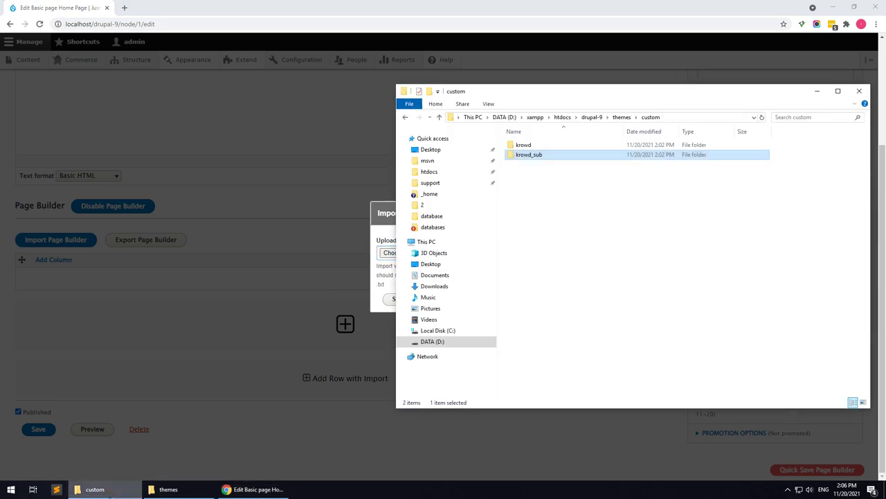
left_click(109, 494)
left_click(169, 489)
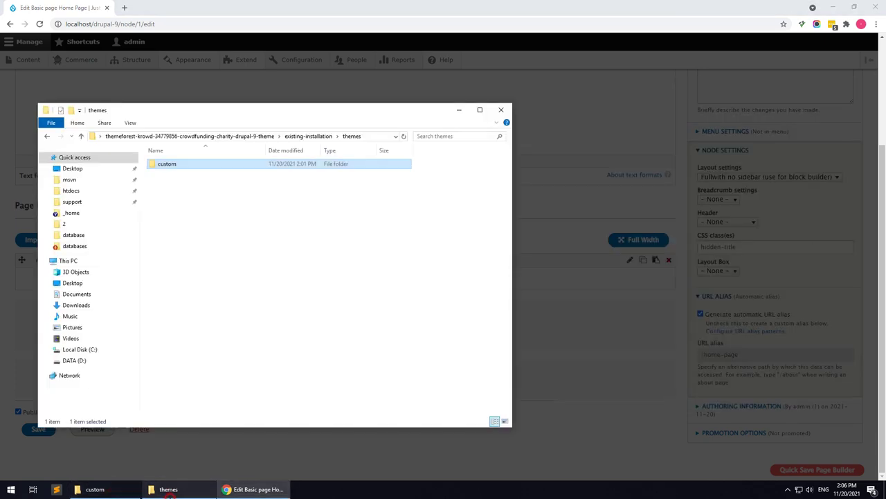
left_click(242, 136)
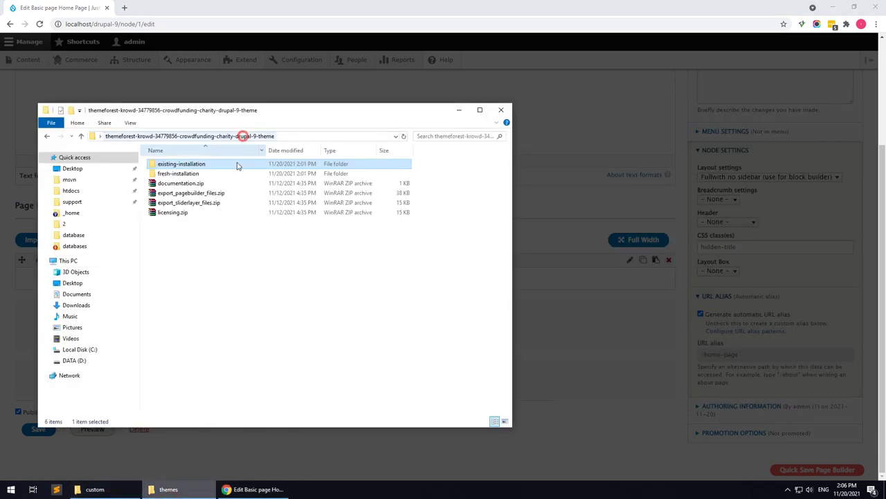
left_click(198, 192)
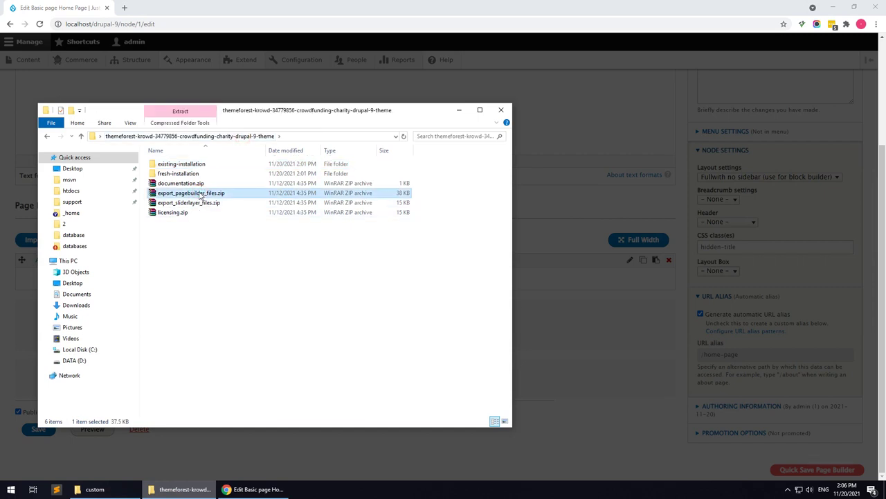
right_click(199, 193)
left_click(243, 259)
double_click(184, 173)
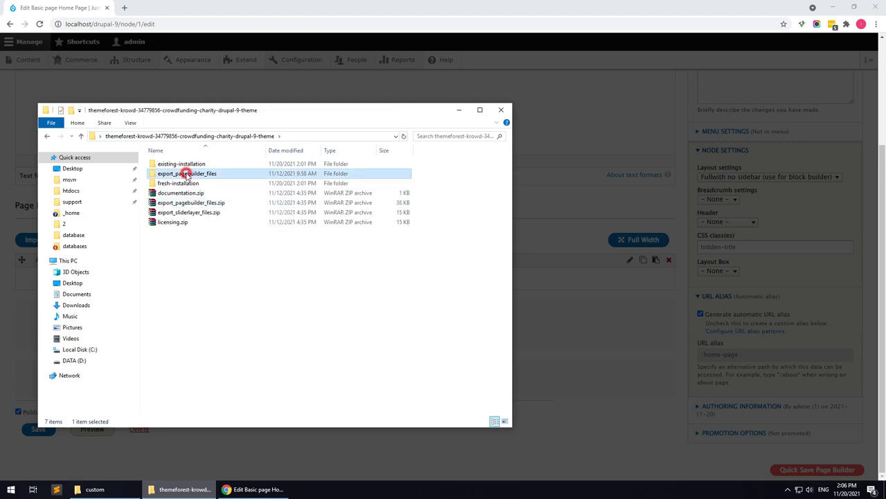
- Upload home-1.txt to the Page Builder import form and submit it
left_click_drag(180, 117, 598, 142)
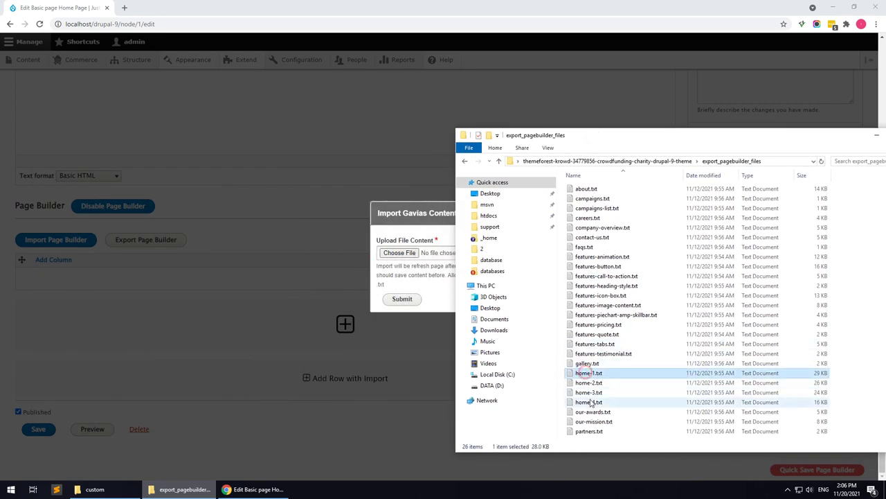
left_click_drag(587, 374, 413, 255)
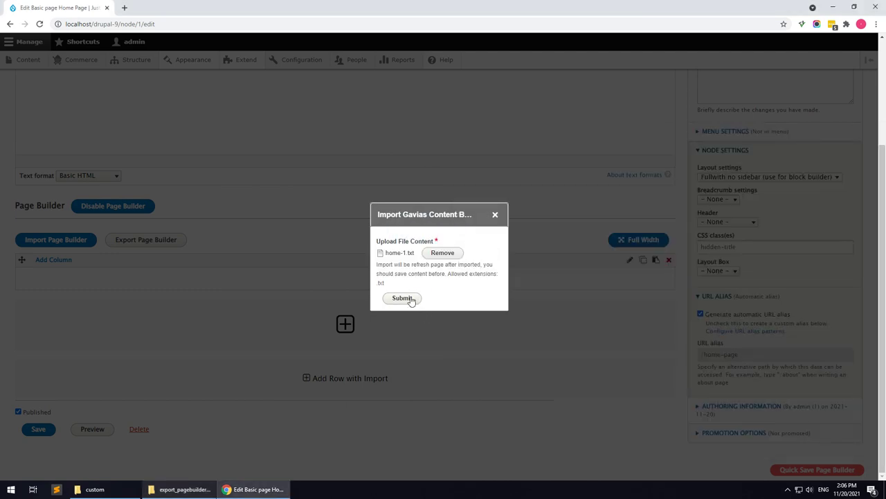
left_click(406, 298)
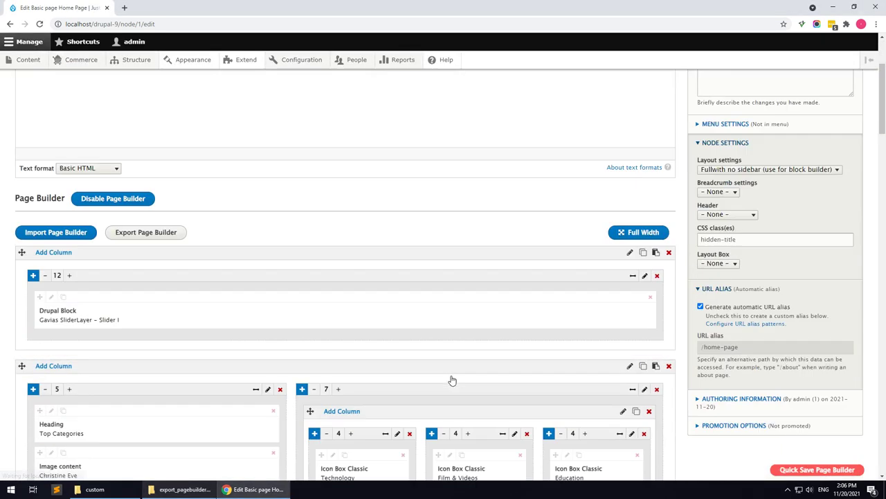
- Look over the imported page builder rows and save the Home Page
scroll(248, 332, "down", 1)
scroll(243, 383, "down", 5)
scroll(243, 384, "up", 10)
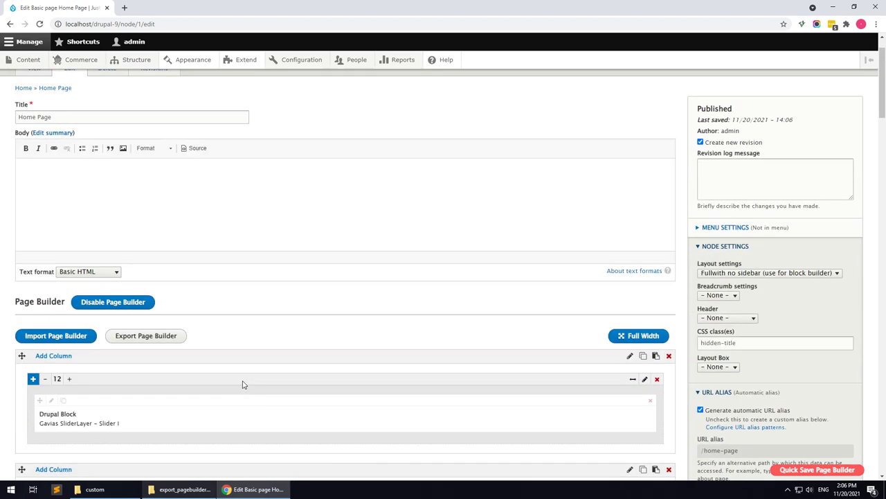
scroll(242, 384, "down", 10)
scroll(243, 385, "down", 20)
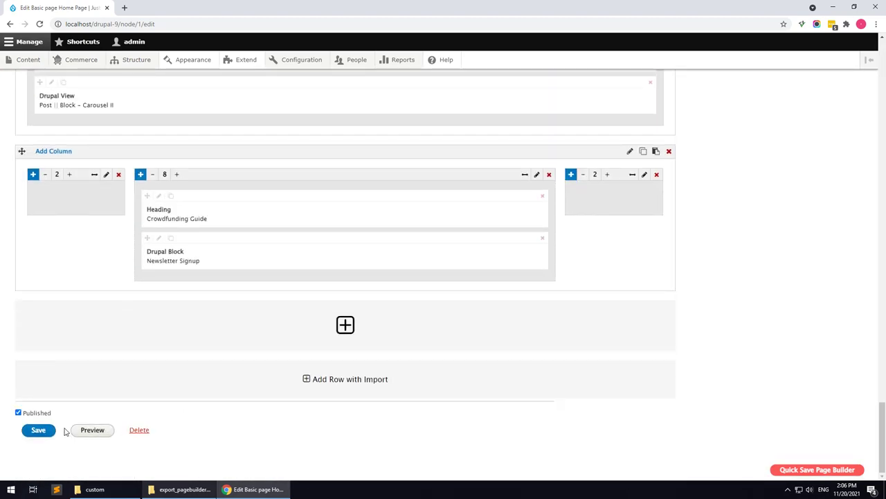
left_click(41, 430)
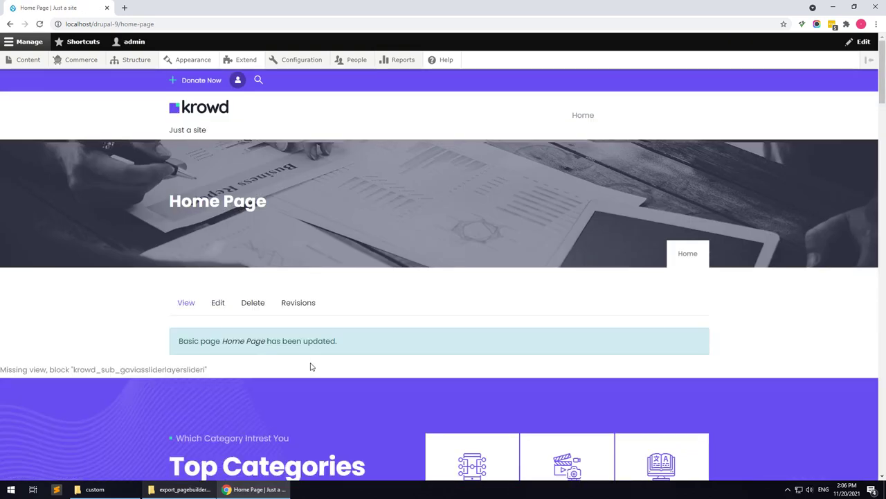
- Edit the Home Page again, set its breadcrumb setting to Disable, and save the page
scroll(311, 366, "down", 3)
scroll(315, 336, "up", 3)
left_click(218, 302)
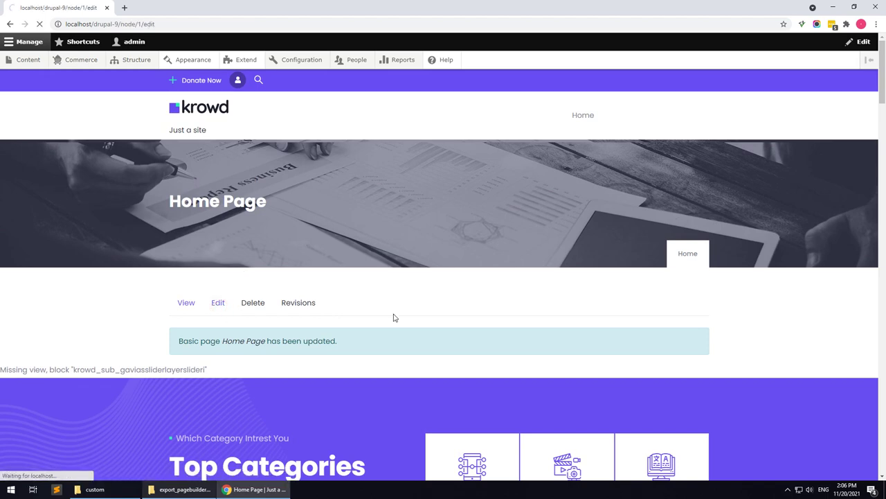
scroll(766, 291, "down", 2)
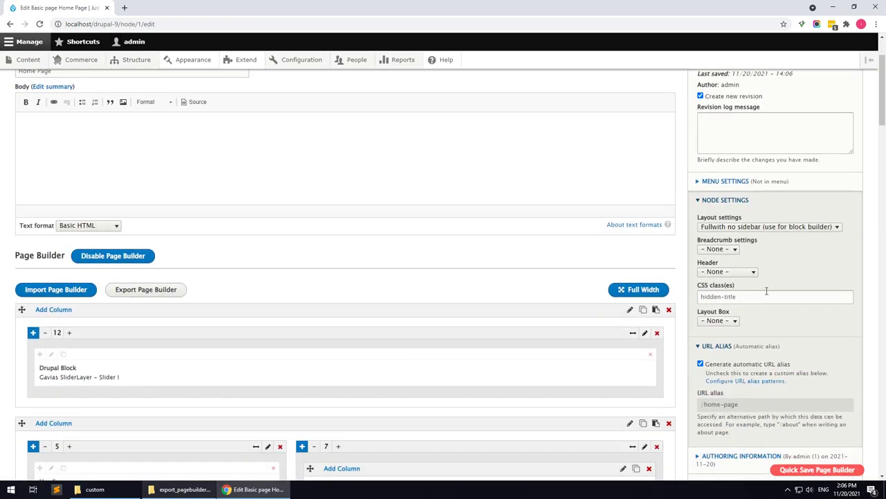
left_click(791, 229)
left_click(795, 228)
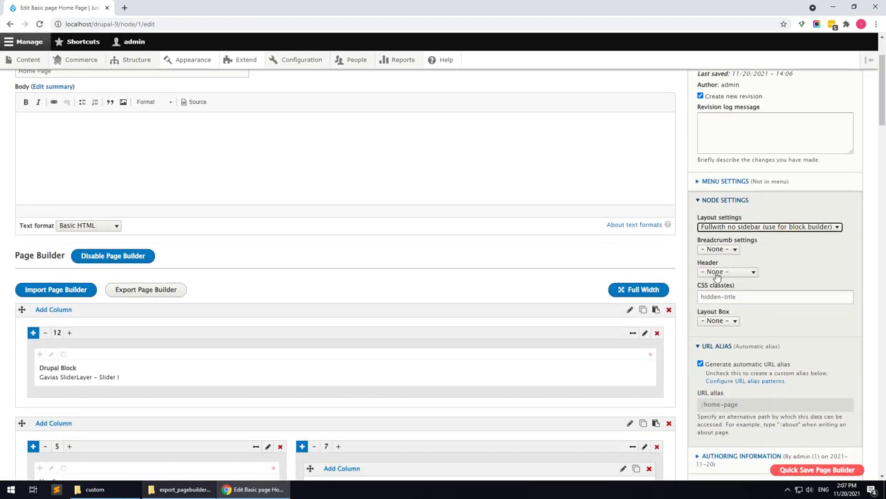
left_click(717, 274)
left_click(719, 249)
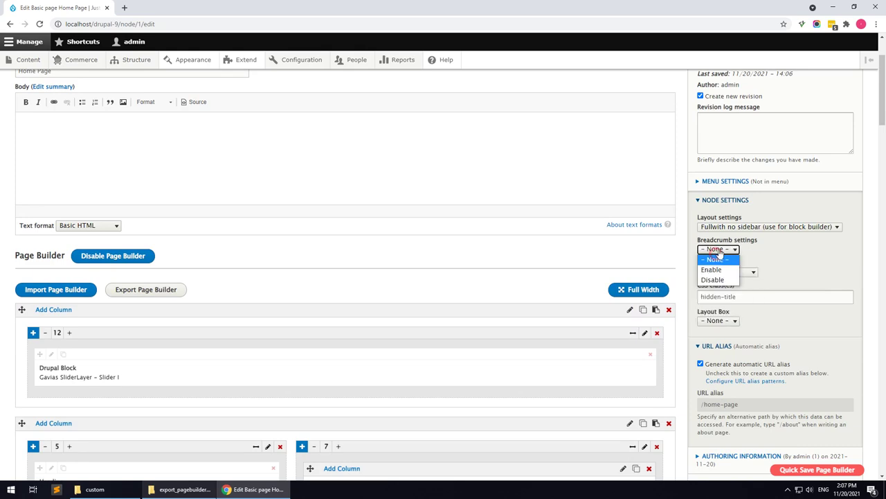
left_click(713, 280)
scroll(320, 329, "down", 20)
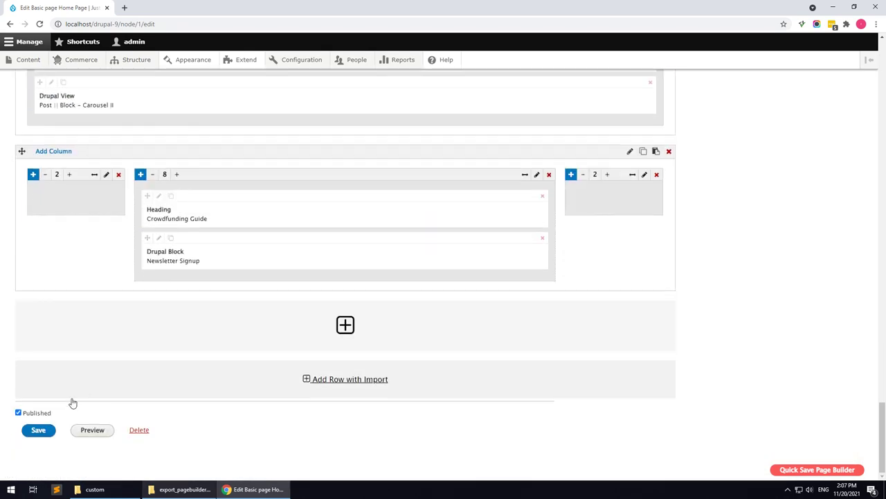
left_click(38, 433)
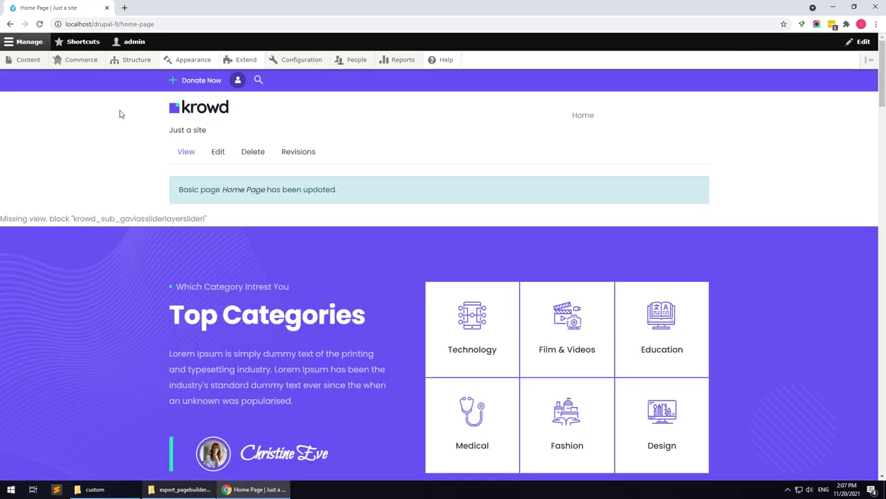
- Create a Gavias slider layer group titled "Slider Main" for the block missing from the Home Page
double_click(76, 217)
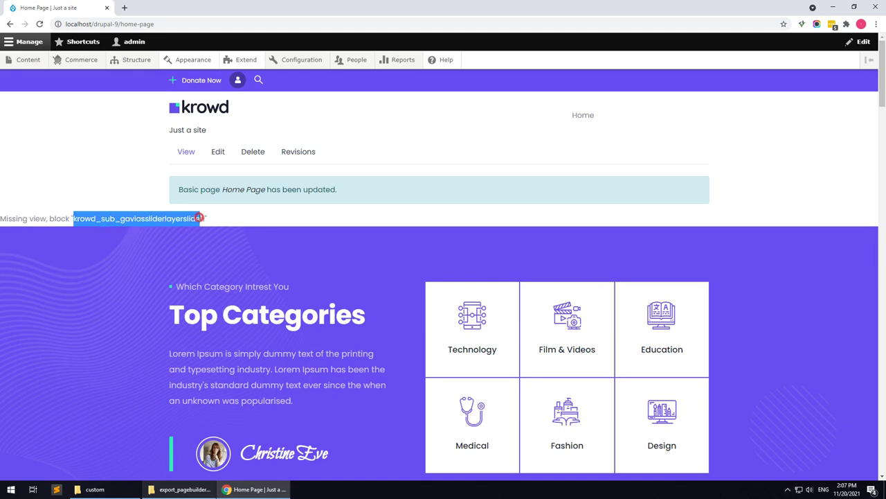
left_click(114, 183)
mouse_move(123, 67)
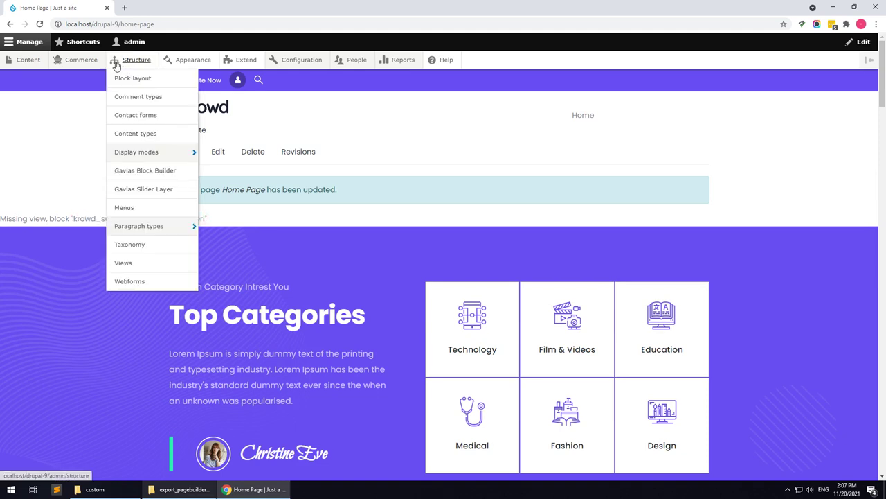
left_click(143, 189)
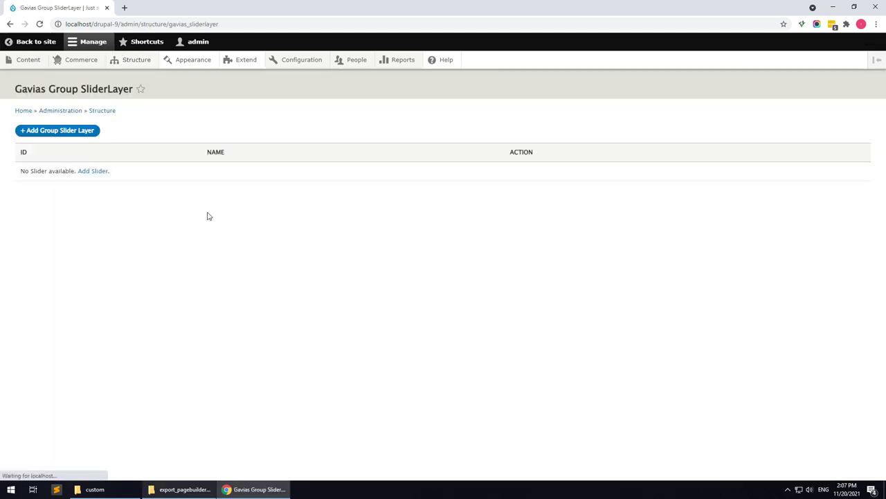
left_click(54, 137)
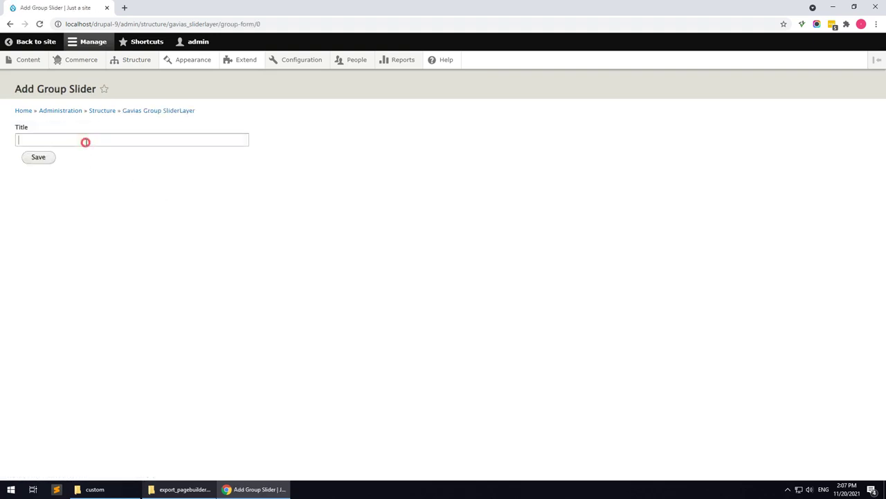
left_click(85, 142)
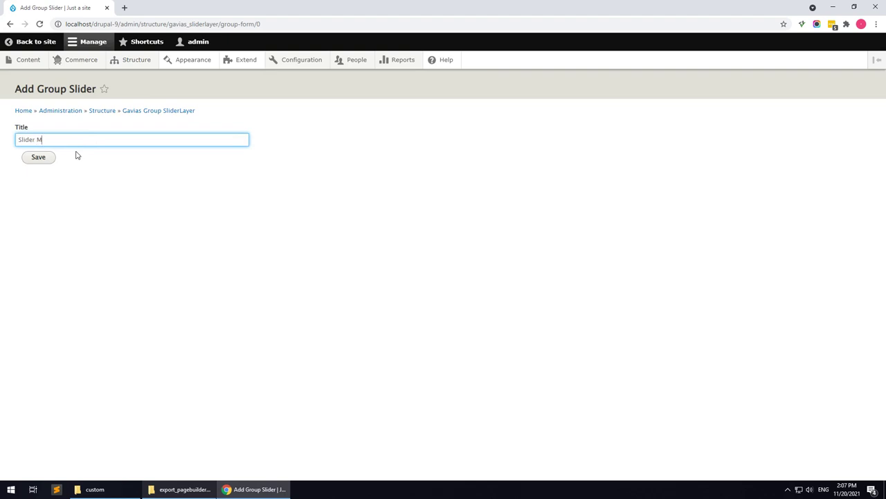
left_click(37, 158)
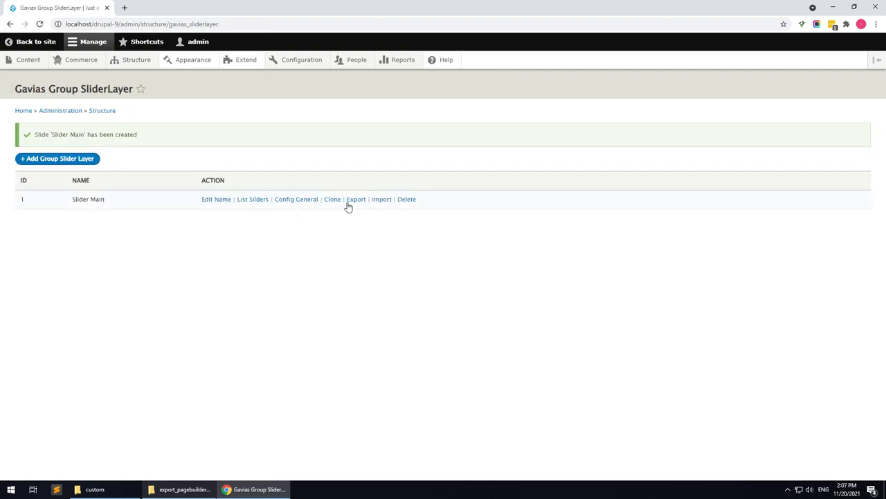
- Open the import form for the Slider Main group and extract export_sliderlayer_files.zip in the Krowd theme package folder
left_click(379, 199)
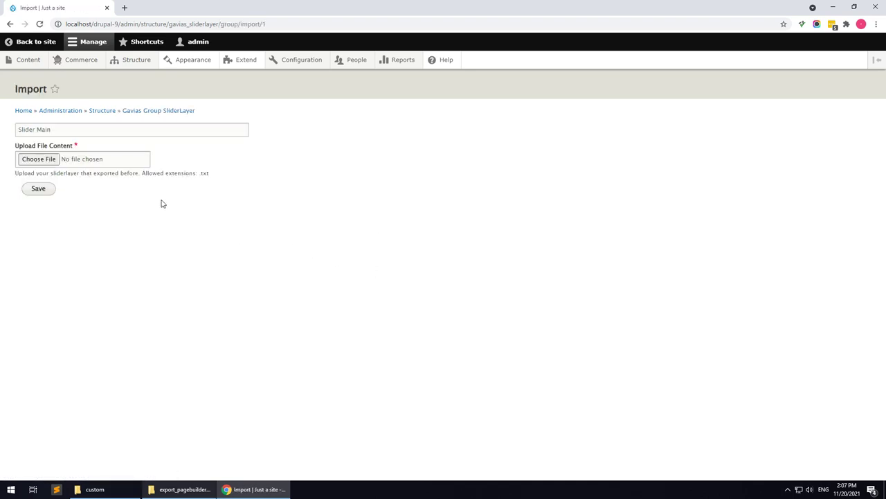
left_click(179, 489)
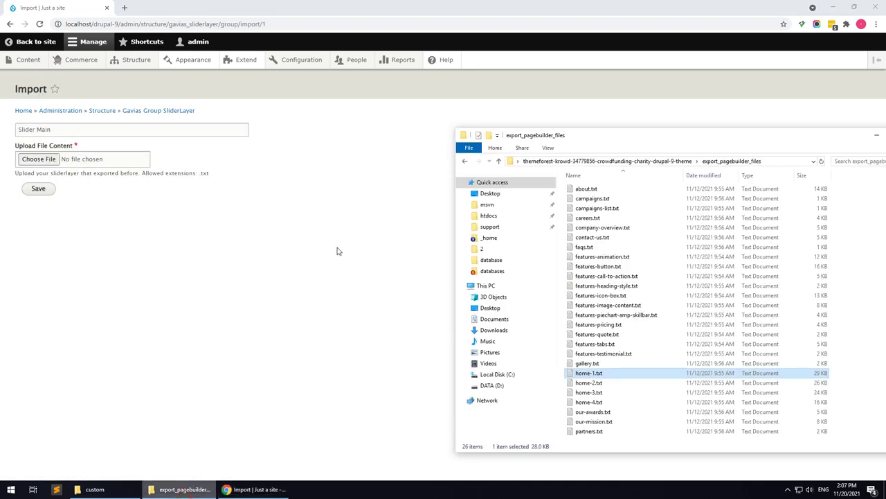
left_click(653, 165)
left_click(602, 237)
right_click(593, 237)
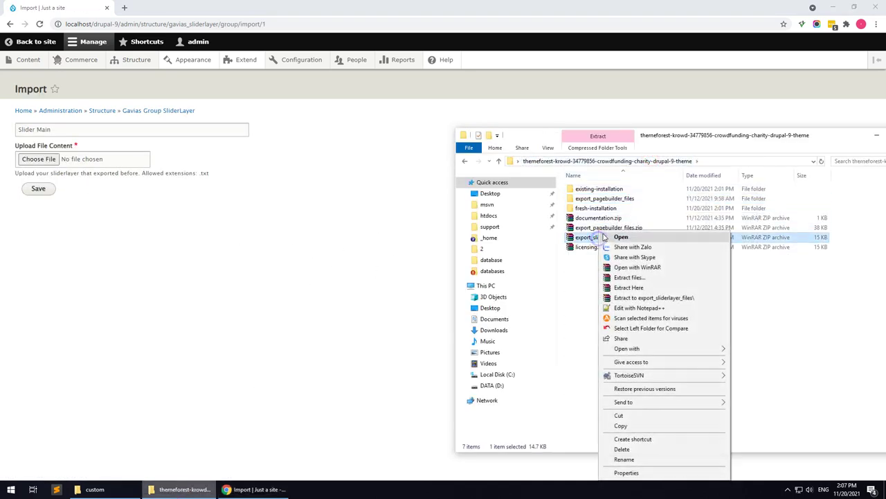
left_click(636, 288)
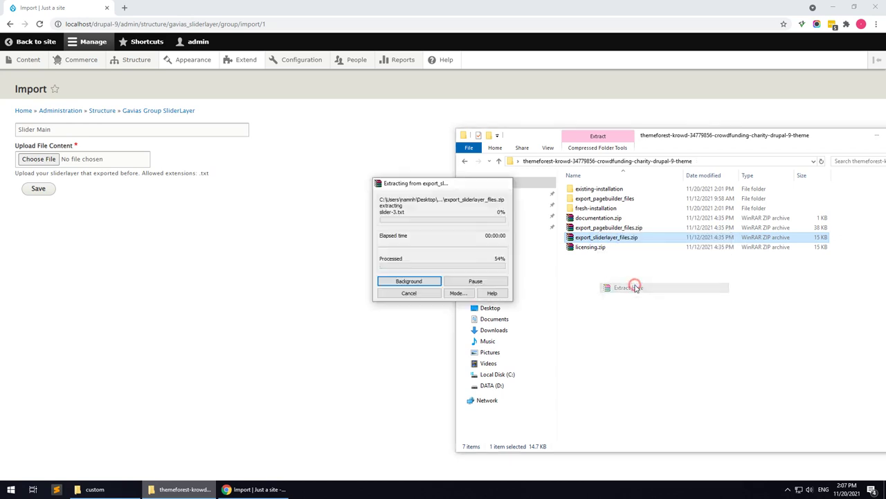
- Upload slider-1.txt from the extracted slider layer folder to the Slider Main import form and save it
double_click(599, 208)
left_click_drag(589, 189, 50, 160)
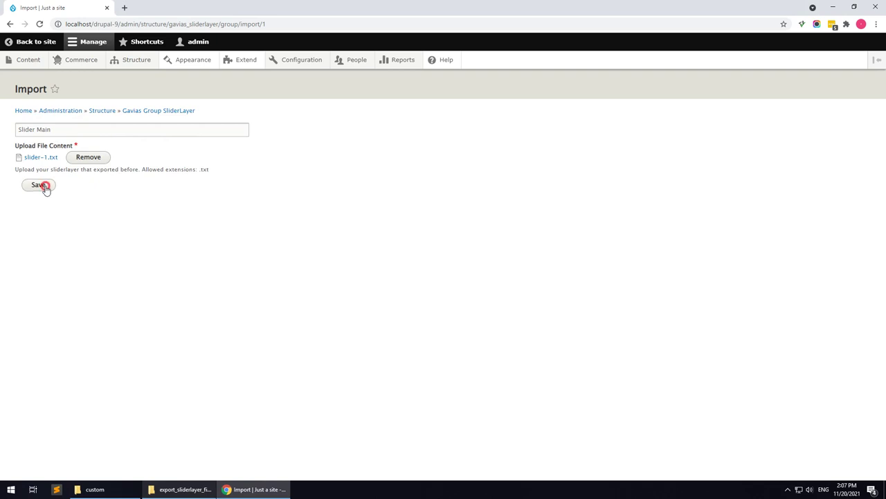
left_click(42, 185)
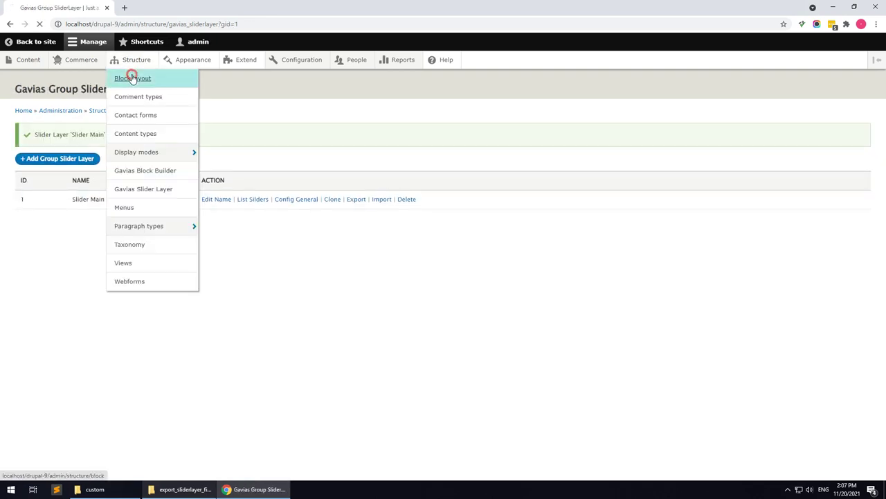
- Place the "Gavias SliderLayer – Slider Main" block in the Other region of the block layout and save it
left_click(262, 201)
scroll(321, 297, "down", 15)
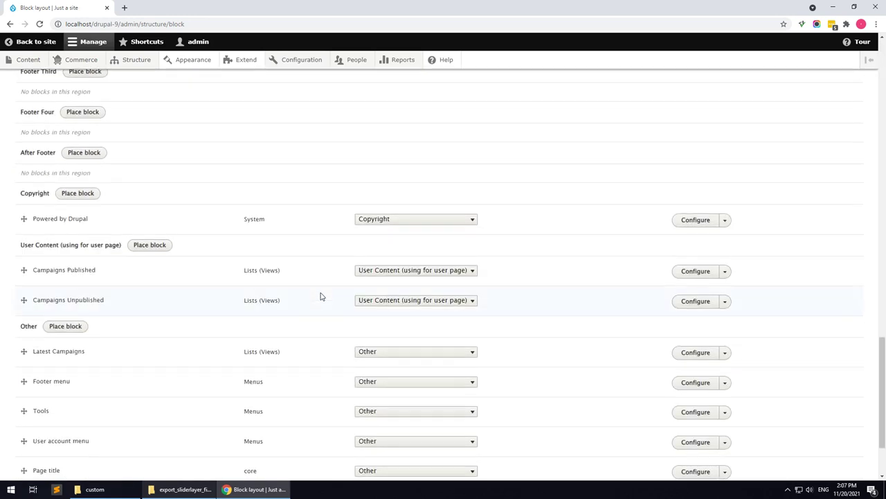
left_click(74, 228)
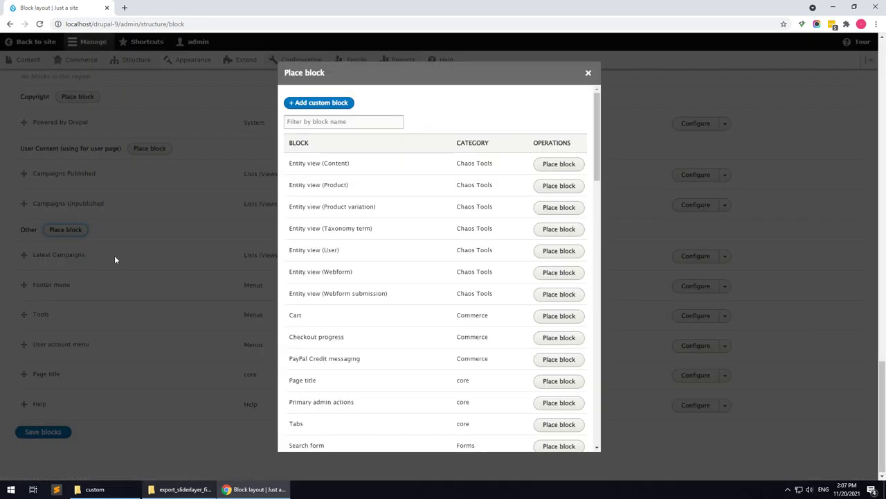
left_click(350, 124)
type("slider")
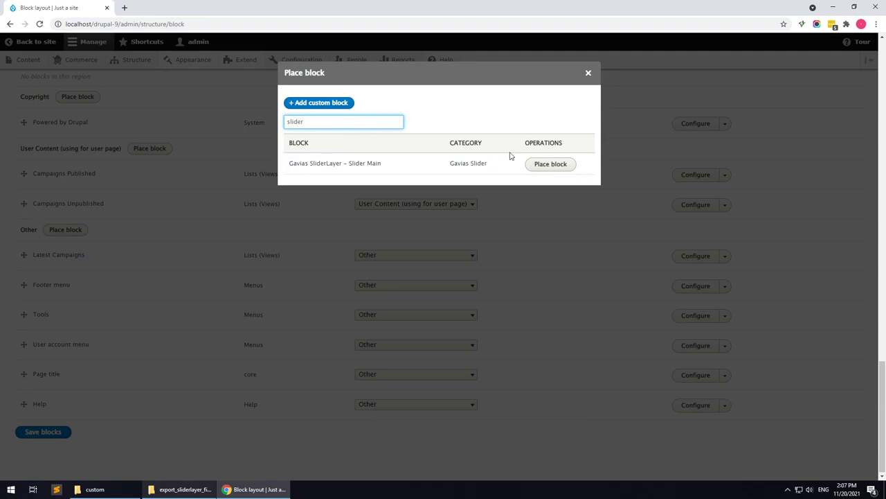
left_click(551, 164)
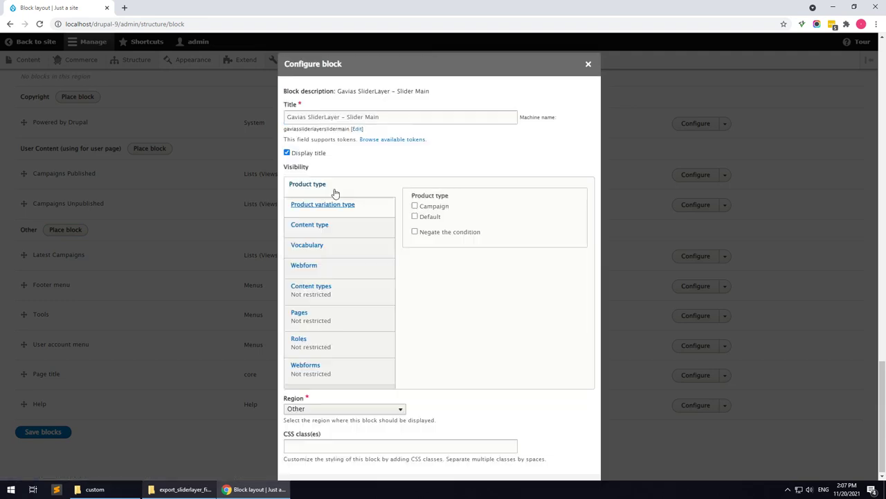
left_click(313, 437)
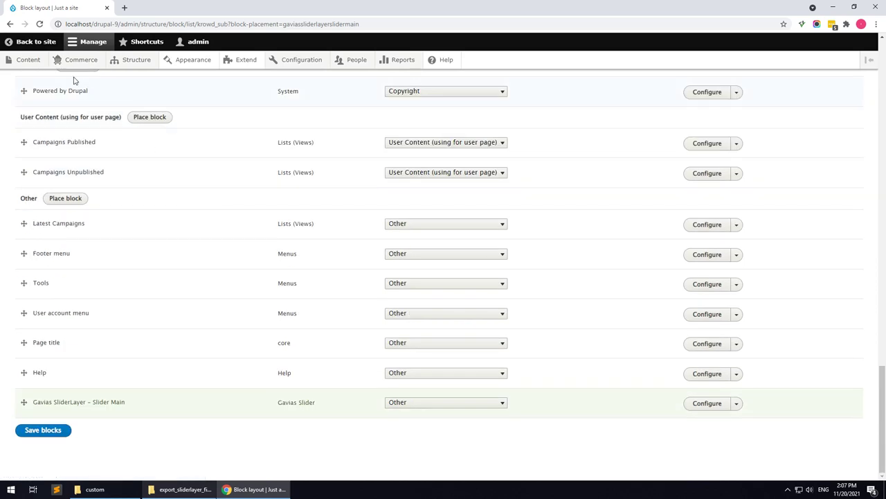
- Edit the Home Page, set its first Drupal Block element to "Gavias SliderLayer – Slider Main", and quick-save the page builder
left_click(27, 60)
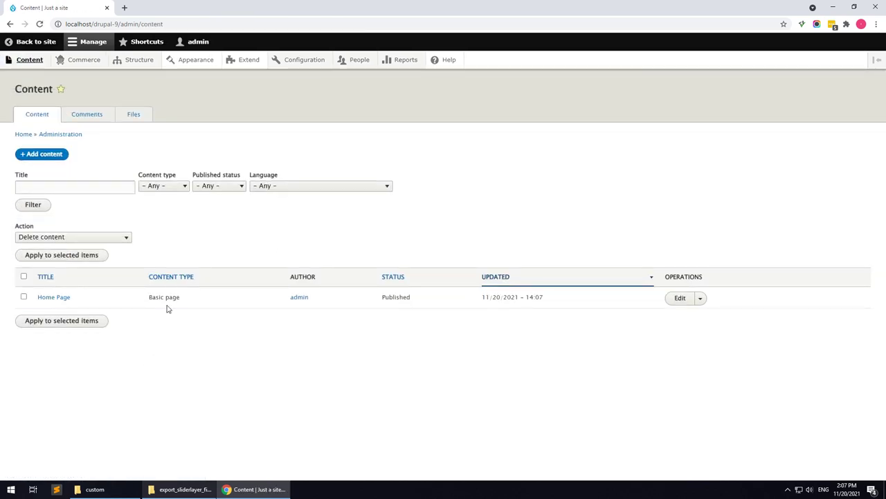
left_click(675, 297)
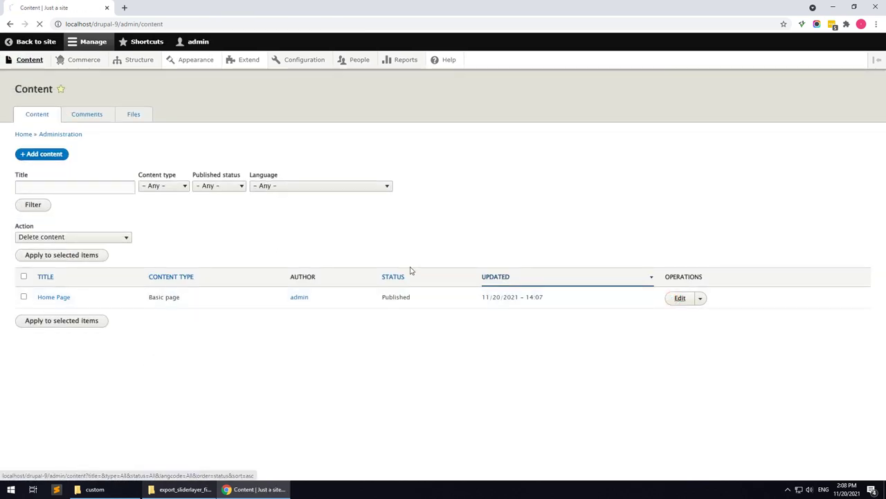
scroll(169, 300, "down", 2)
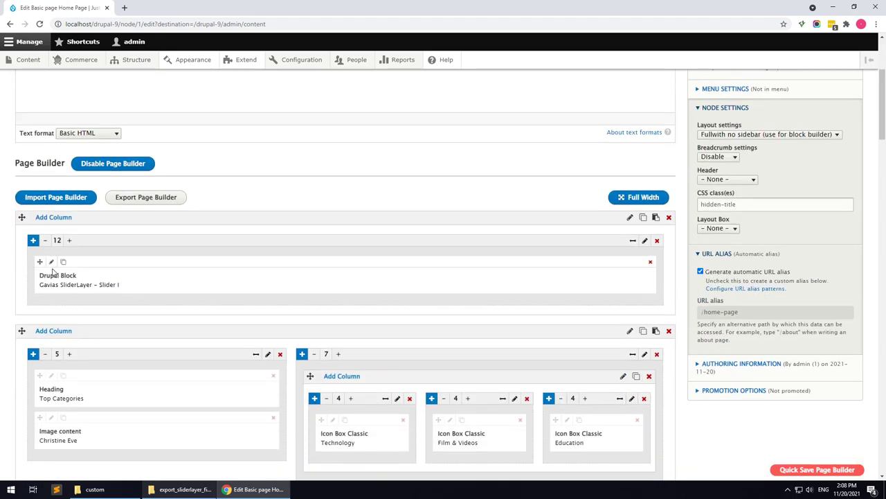
left_click(51, 263)
left_click(248, 173)
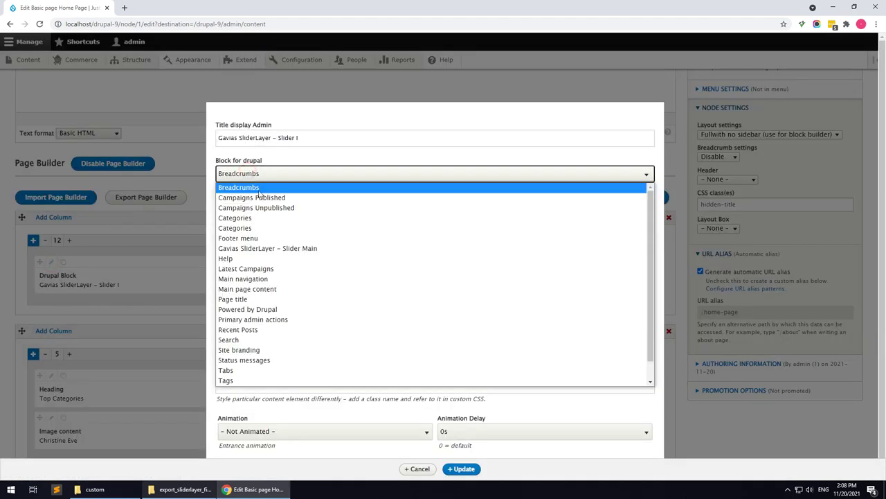
left_click(278, 248)
left_click(464, 469)
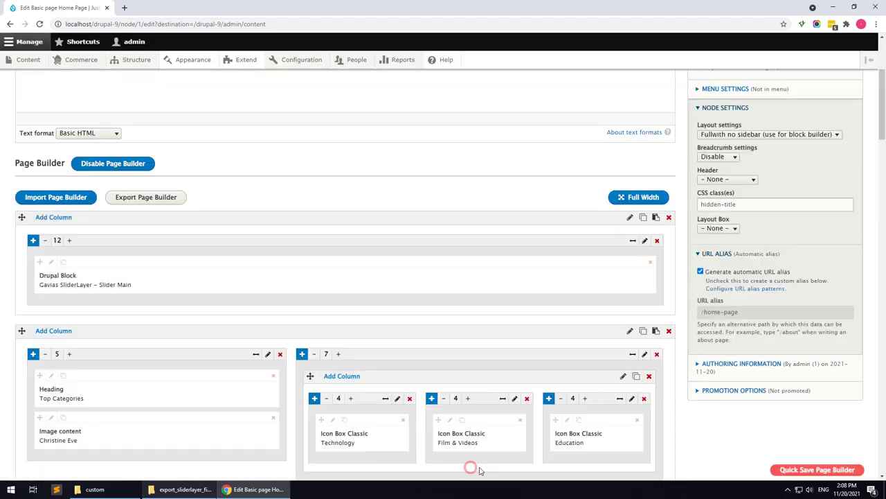
left_click(793, 470)
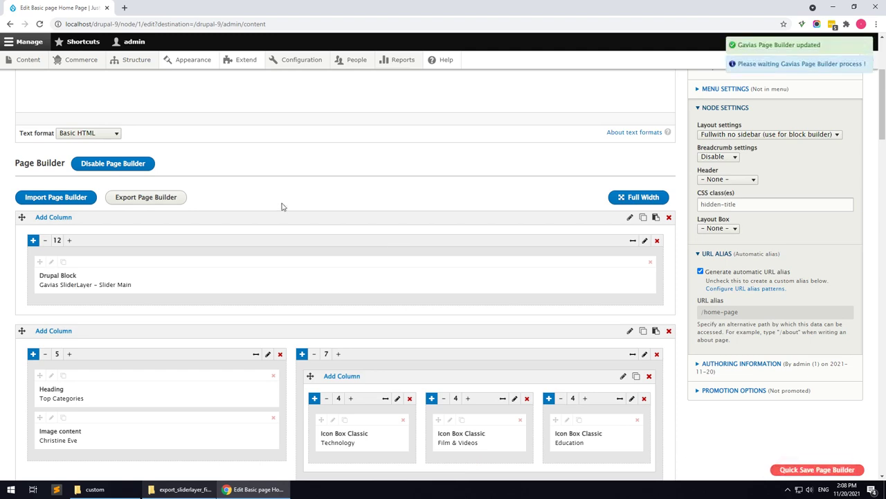
- View the Home Page in a new browser tab and check the slider and the content below it
scroll(264, 187, "up", 3)
right_click(51, 116)
left_click(55, 119)
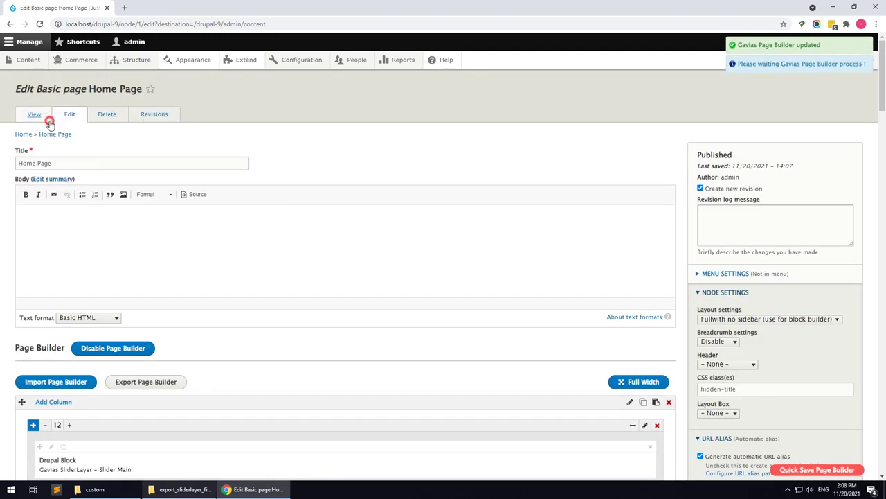
key("ctrl+Tab")
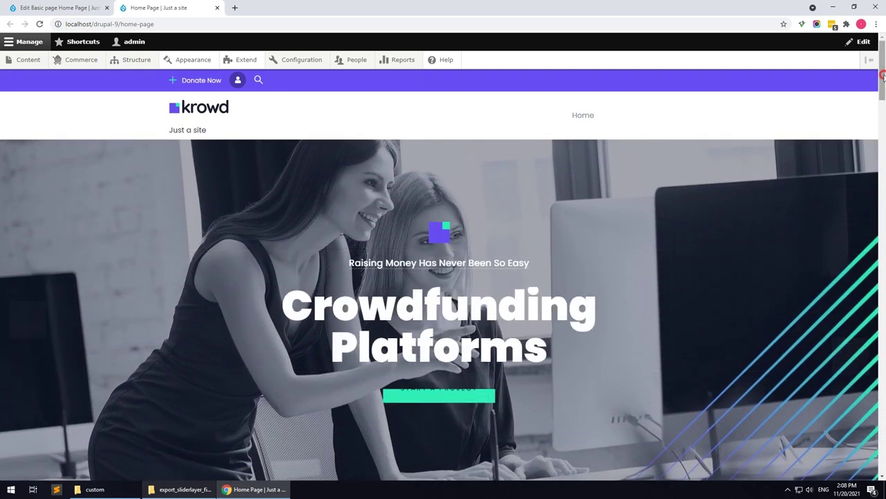
left_click_drag(883, 76, 884, 50)
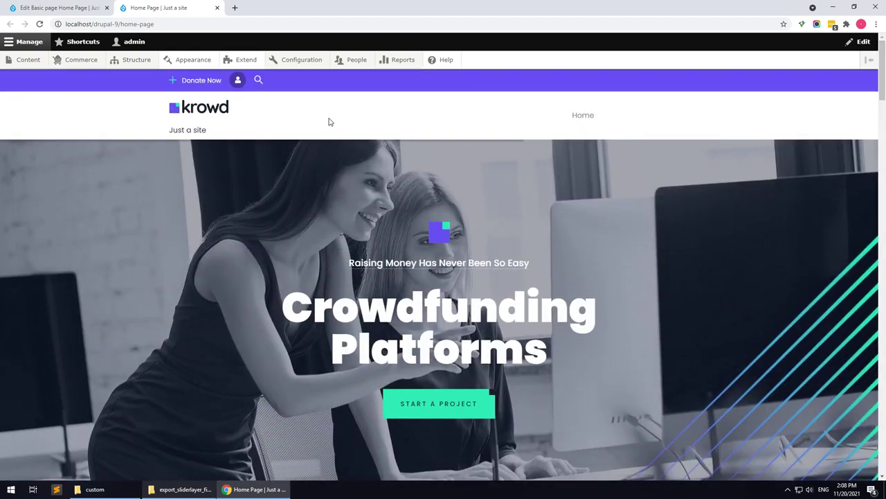
- Configure the Site branding block to hide the site name and site slogan, and save the block
mouse_move(132, 60)
left_click(130, 80)
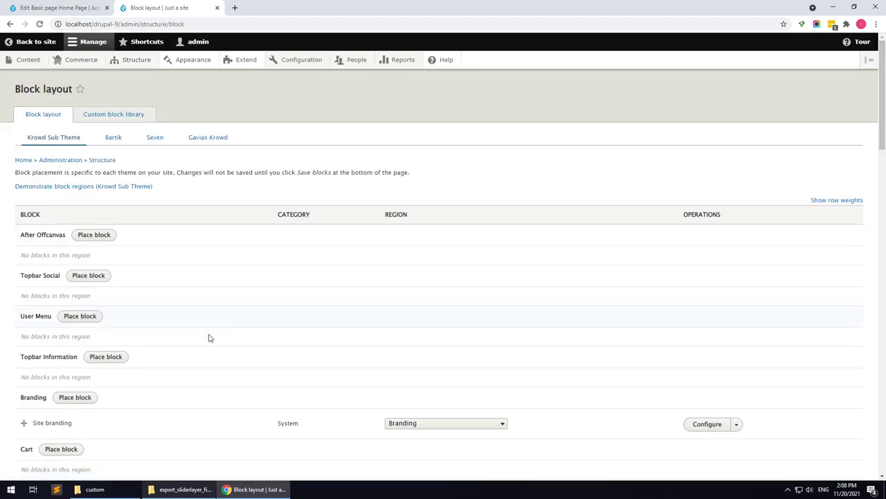
scroll(208, 337, "down", 3)
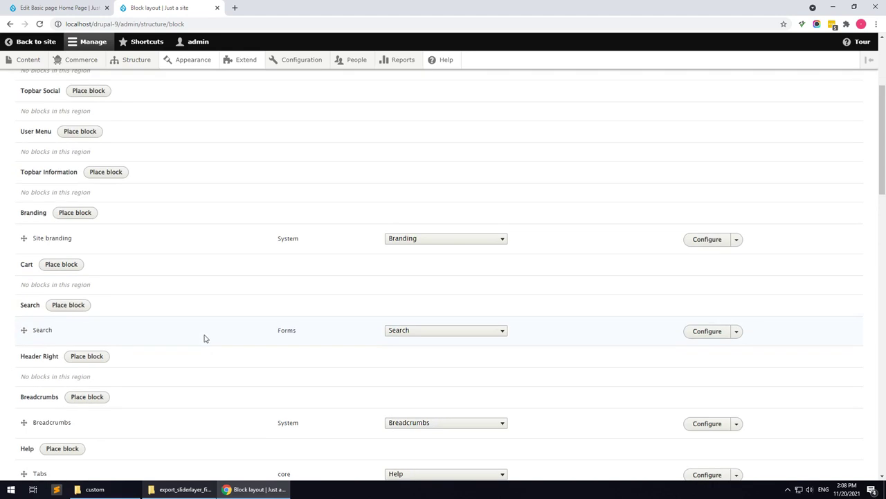
left_click(691, 242)
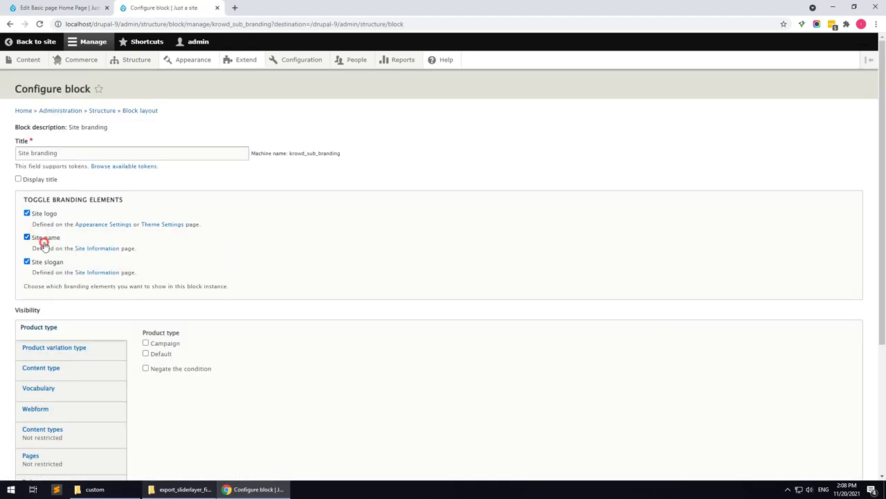
left_click(43, 263)
scroll(83, 388, "down", 3)
left_click(52, 436)
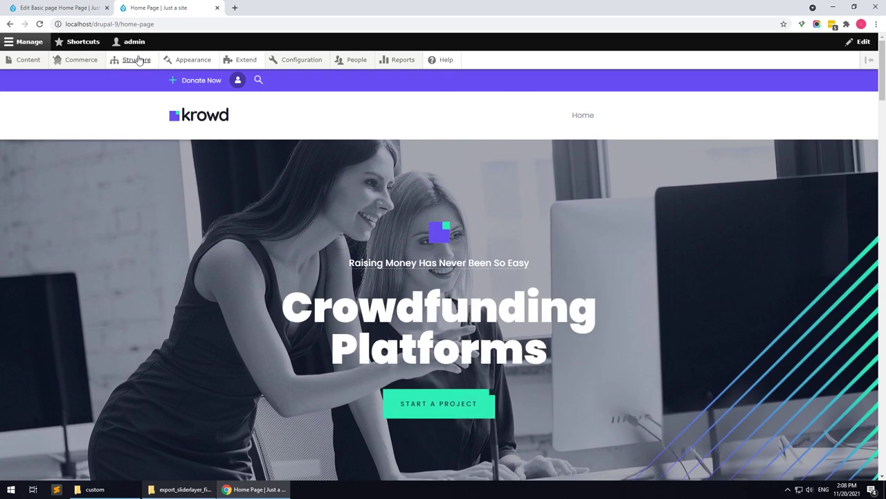
- Create a custom block described as "Topbar Content" with the body "Topbar Left Content" in Full HTML format, and save it
left_click(134, 79)
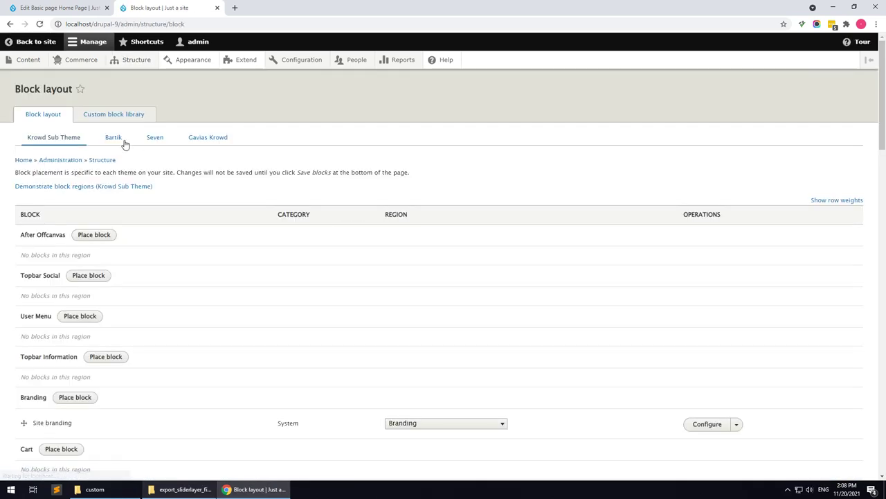
left_click(127, 118)
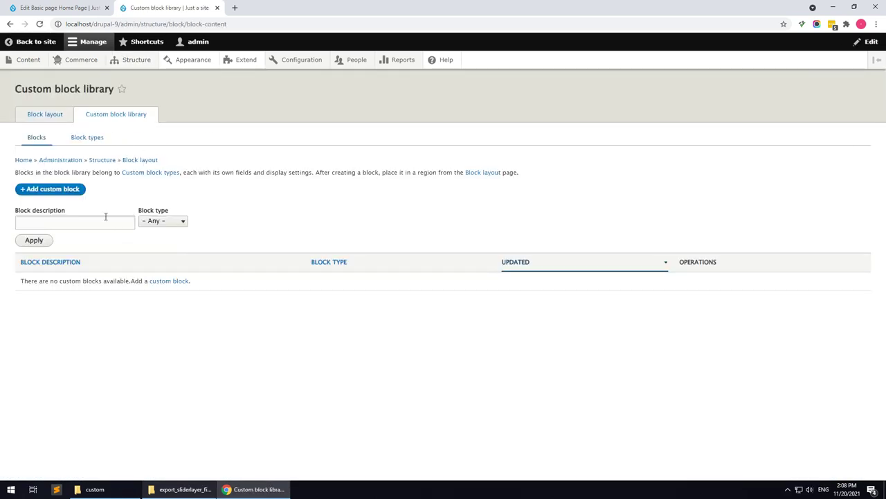
left_click(79, 192)
left_click(203, 140)
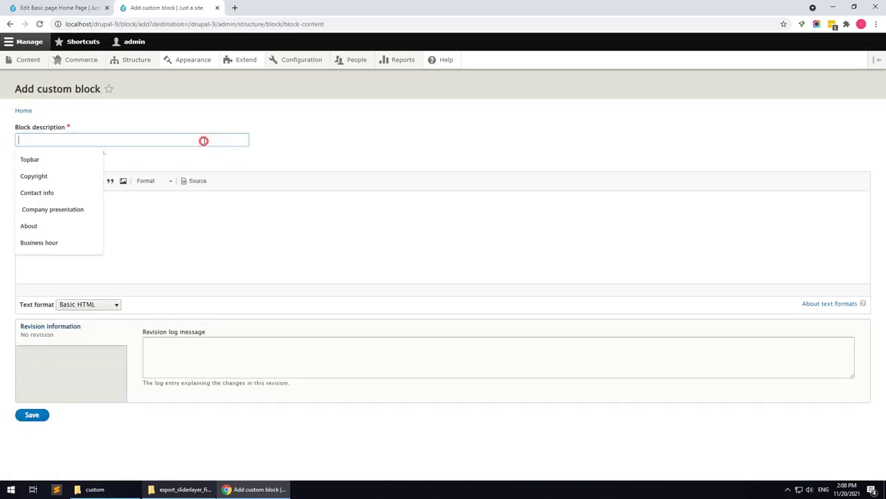
type("Topbar")
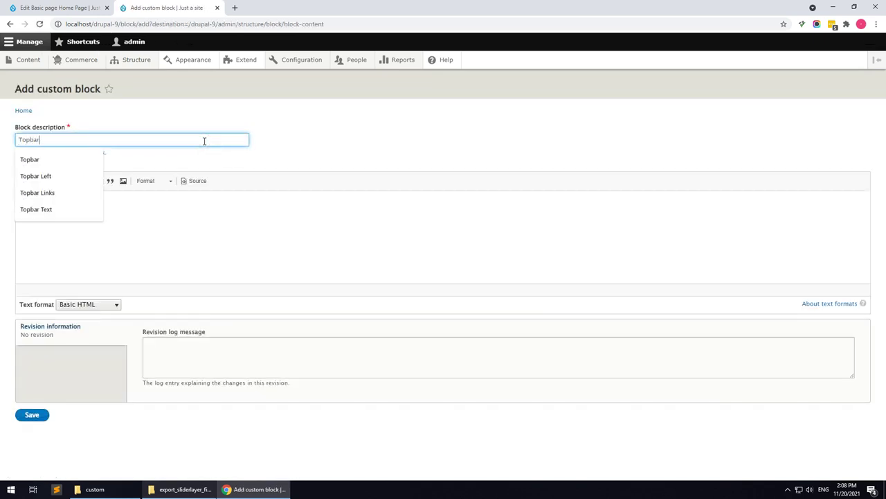
type(" Content")
key("Tab")
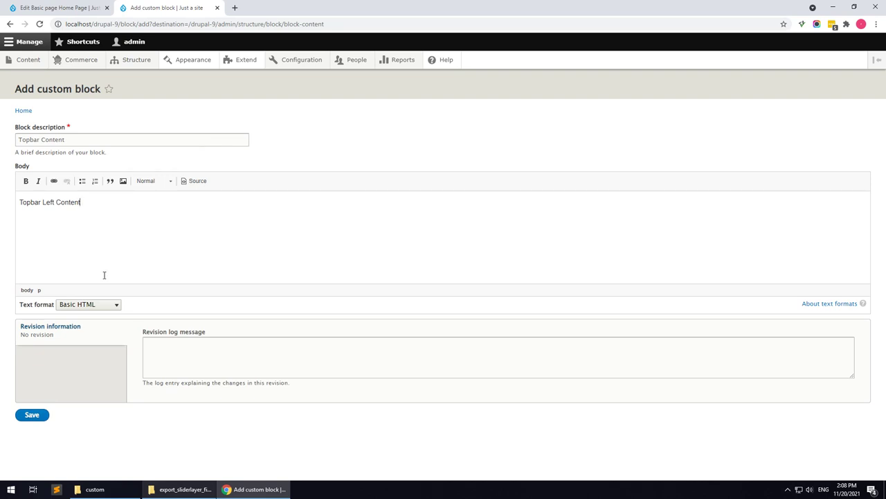
left_click(88, 305)
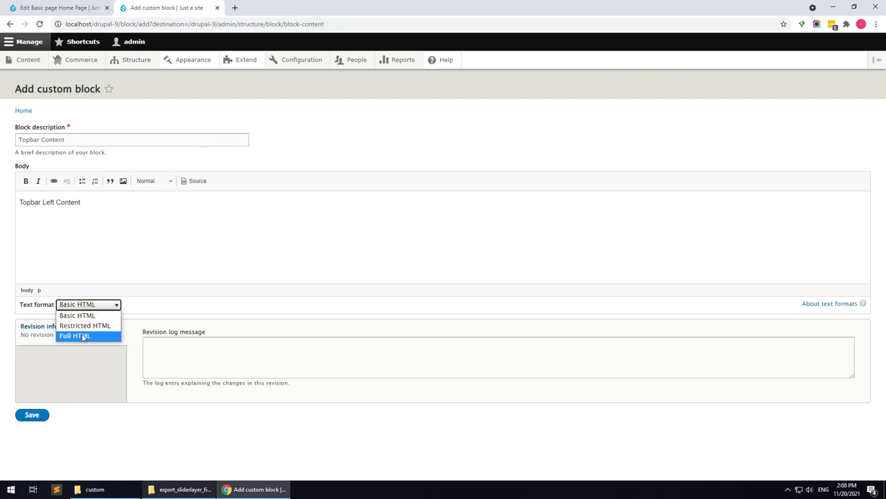
left_click(87, 337)
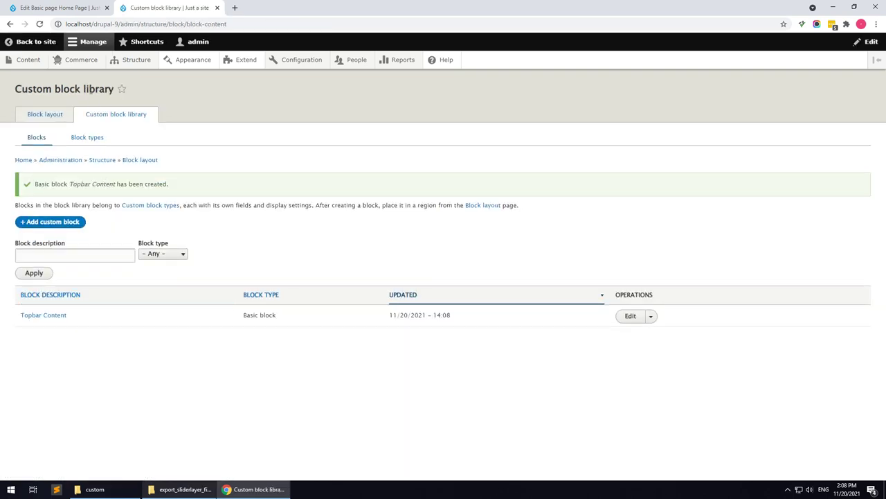
- Place the Topbar Content block in the Topbar Information region of the Krowd Sub Theme with its title hidden, and save it
left_click(55, 113)
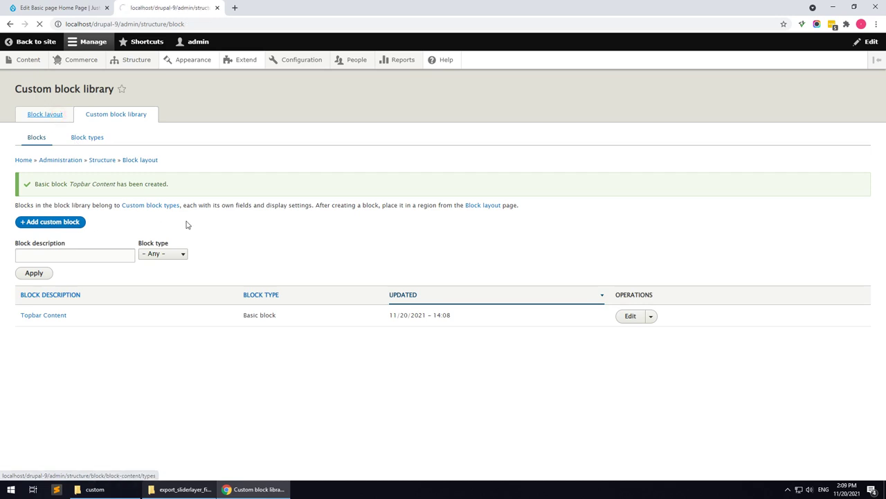
scroll(82, 346, "down", 1)
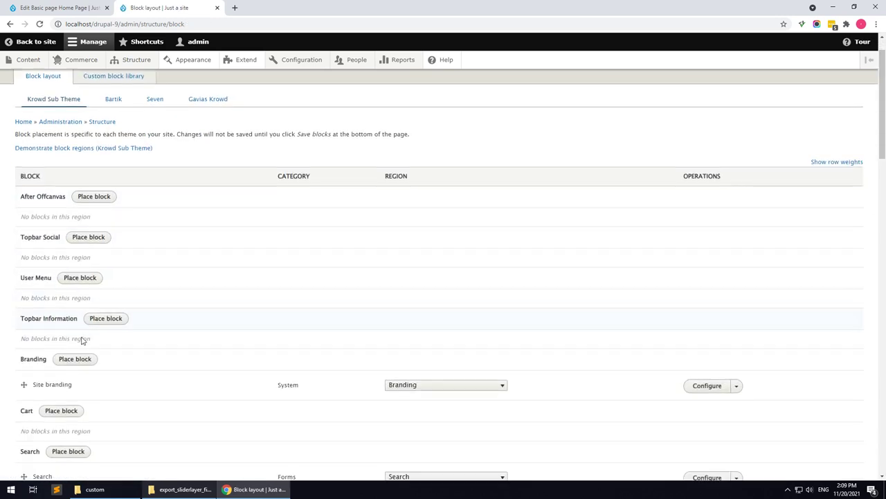
left_click(104, 266)
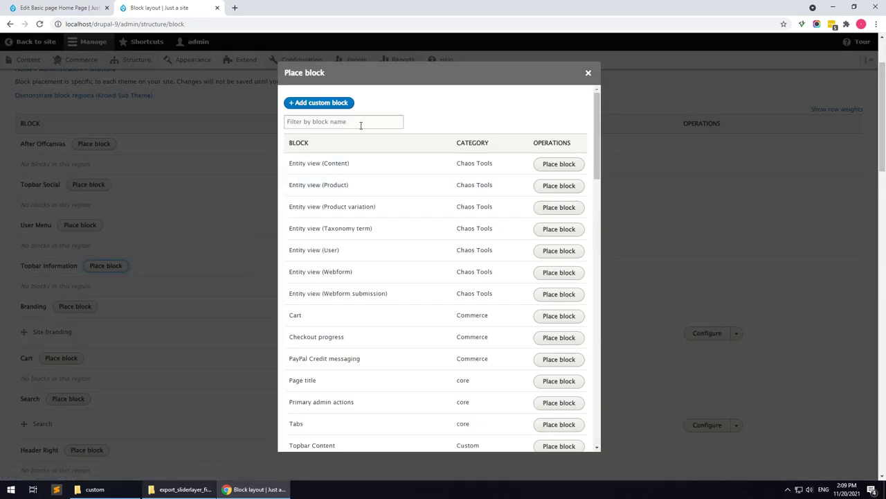
left_click(360, 125)
type("topbar")
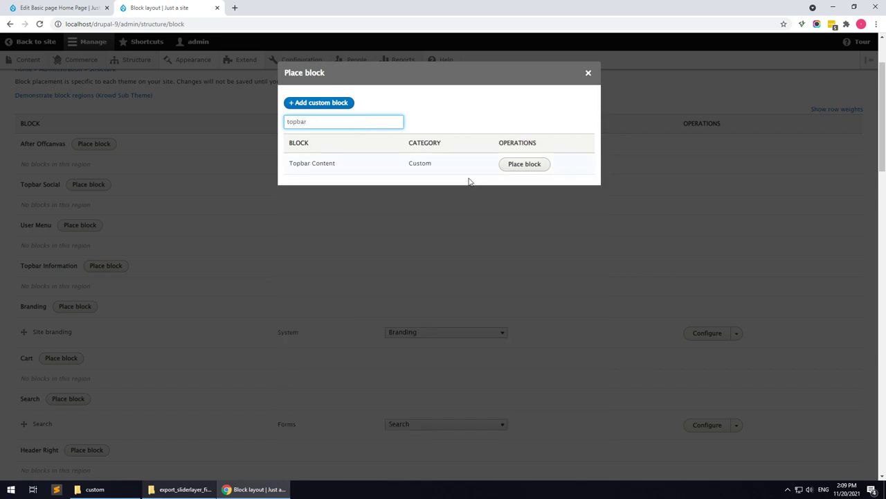
left_click(533, 165)
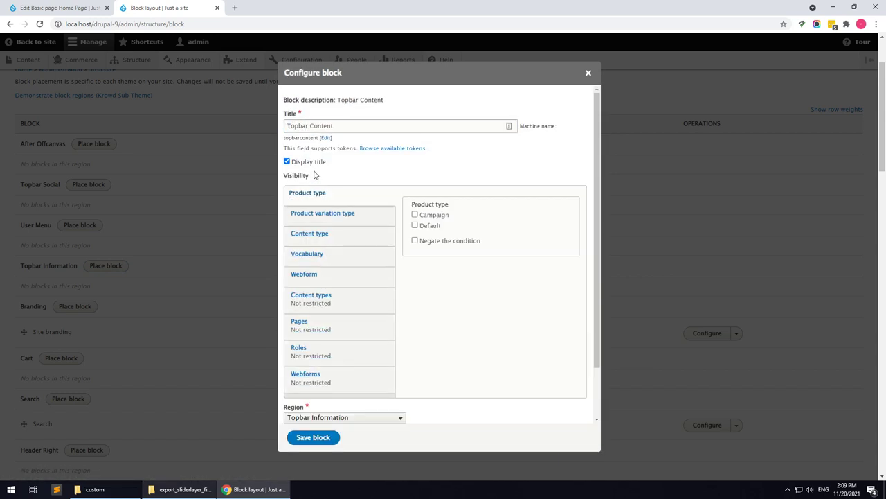
left_click(311, 163)
left_click(311, 437)
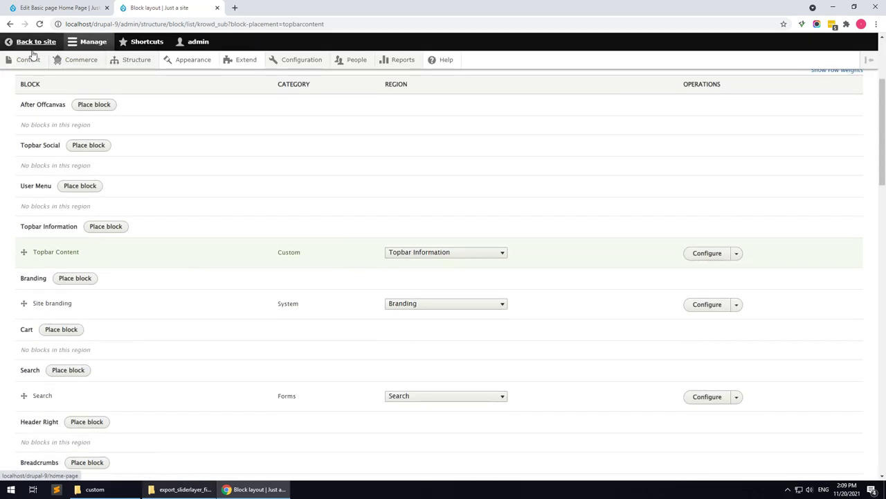
- Open the Home Page from the content list in a new browser tab to check the topbar
left_click(29, 59)
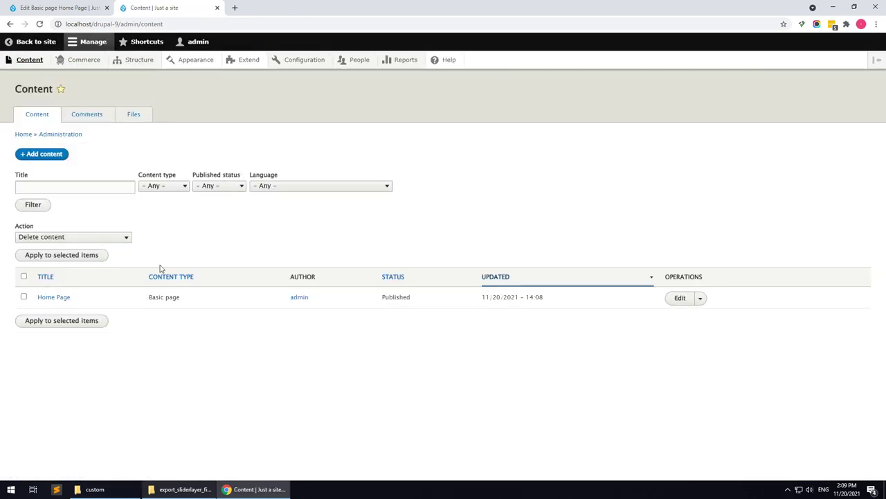
right_click(57, 300)
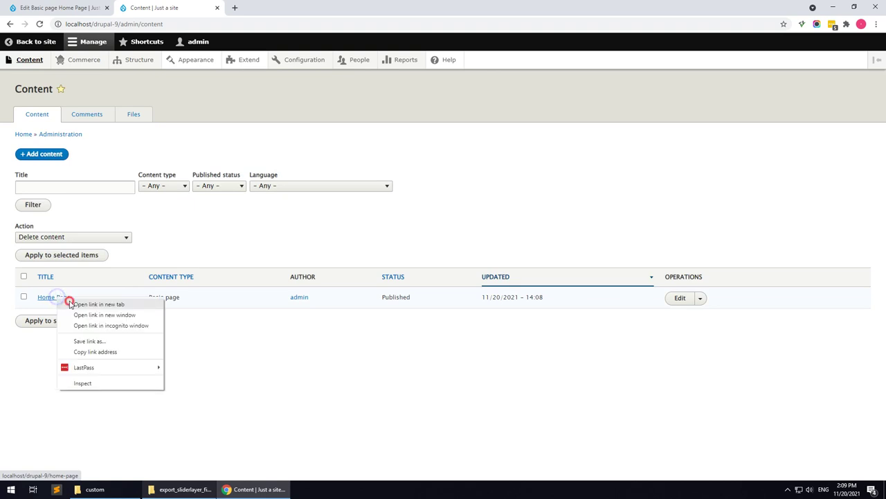
left_click(68, 304)
left_click(254, 7)
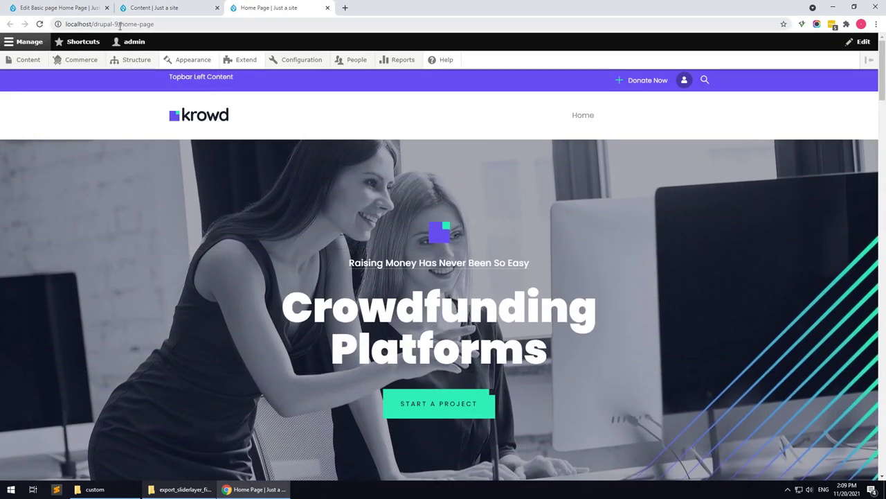
- Copy the "/home-page" path from the Home Page address and open the basic site settings
left_click_drag(120, 25, 171, 24)
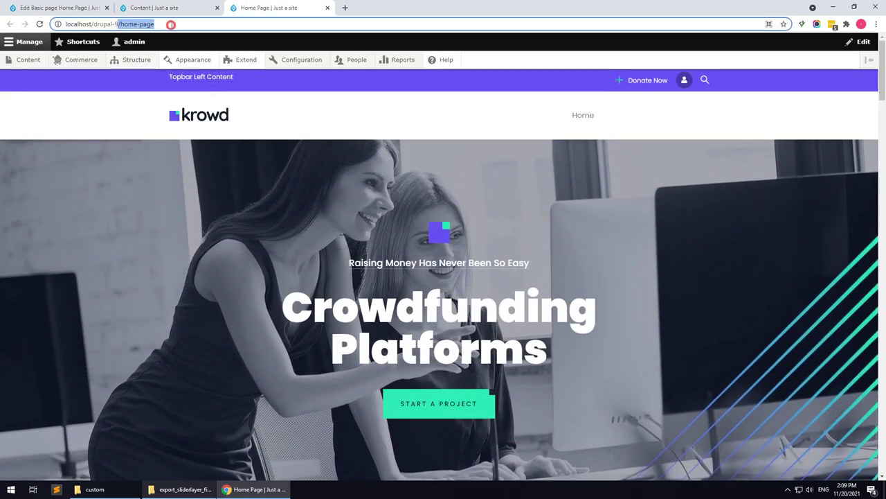
key("ctrl+shift+Tab")
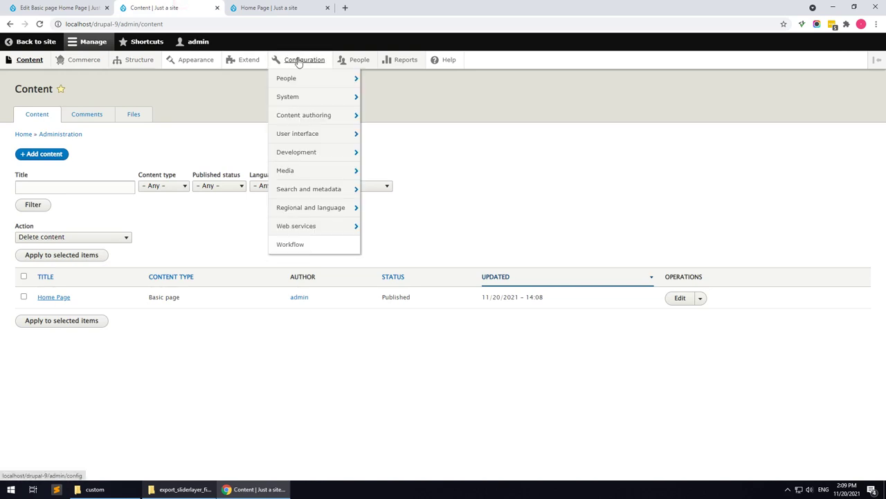
mouse_move(295, 78)
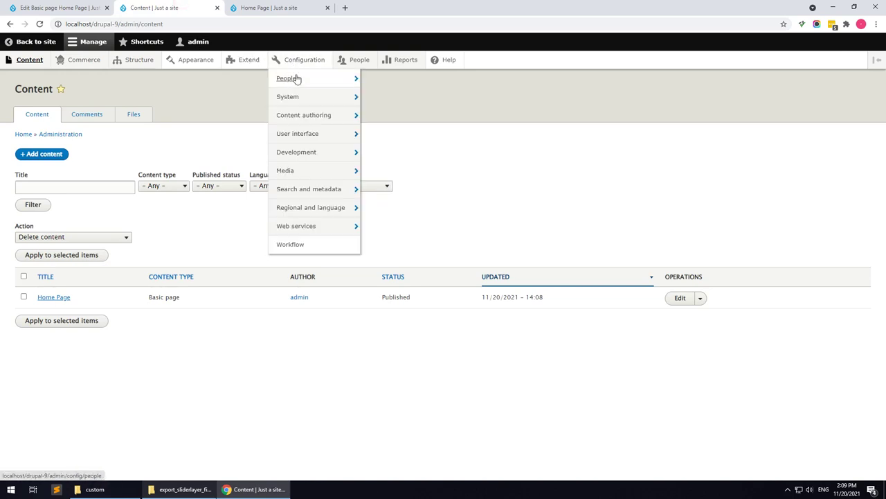
mouse_move(295, 95)
left_click(386, 99)
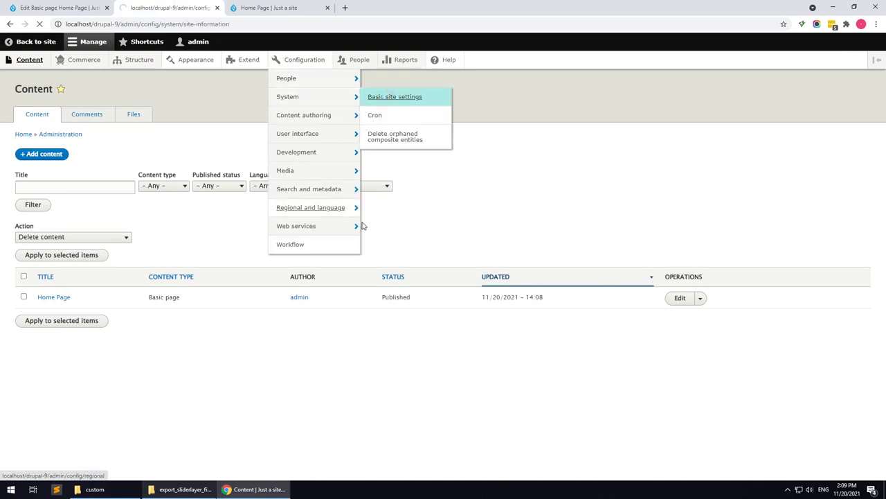
- Try to save /node/home-page as the default front page
left_click(133, 299)
left_click(139, 316)
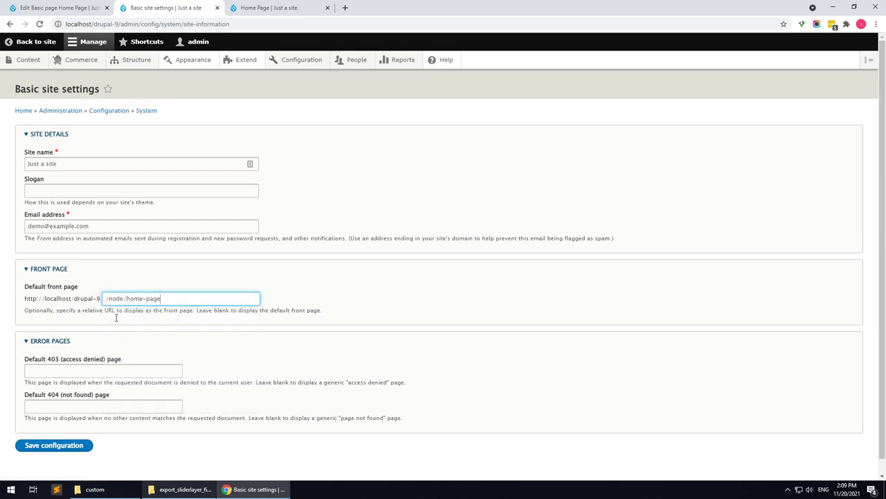
left_click(71, 449)
left_click(71, 449)
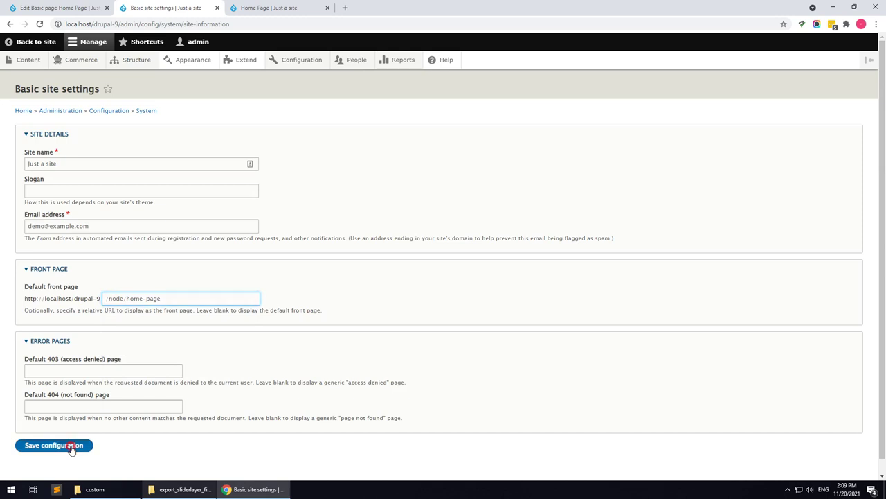
- Set the default front page to /home-page and save the site configuration
double_click(112, 327)
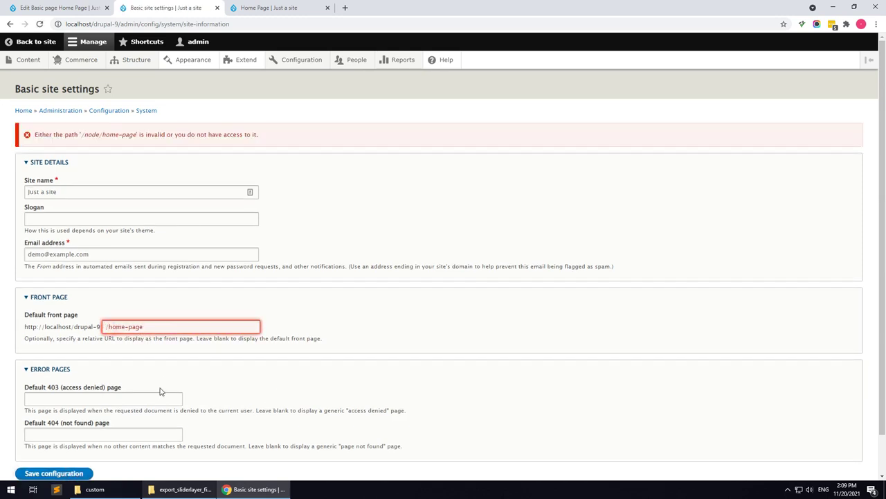
scroll(160, 391, "down", 1)
left_click(59, 429)
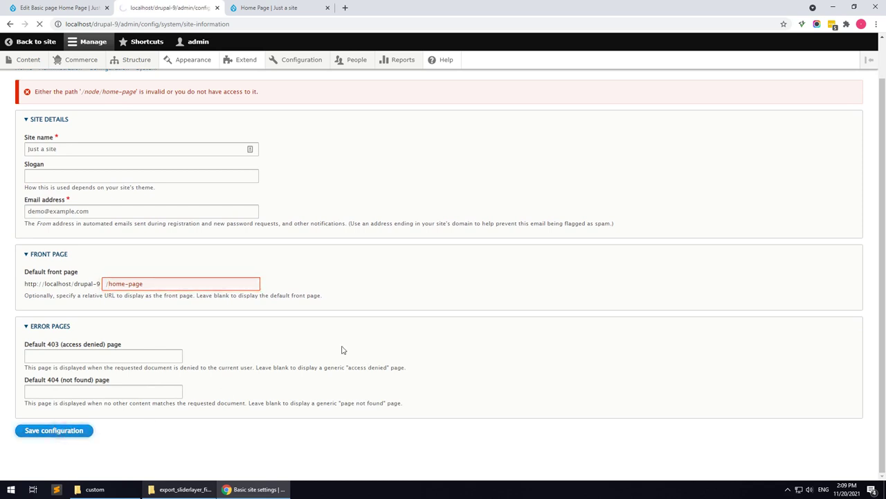
- Open the site in a new browser tab and review the Home Page from the slider through the News & Articles section
right_click(36, 41)
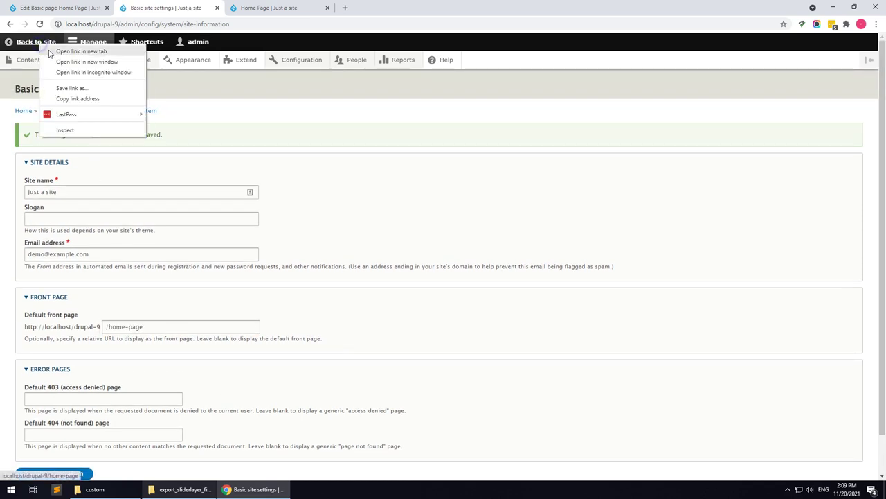
left_click(131, 49)
left_click(388, 7)
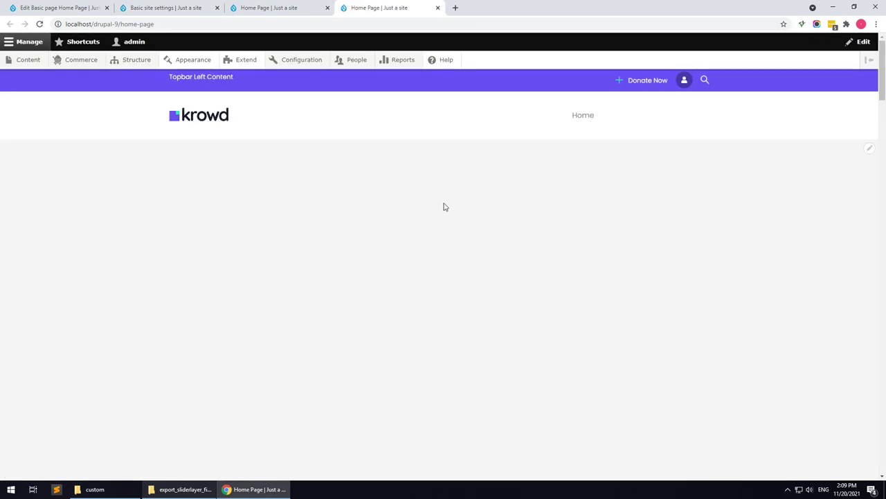
scroll(349, 168, "down", 20)
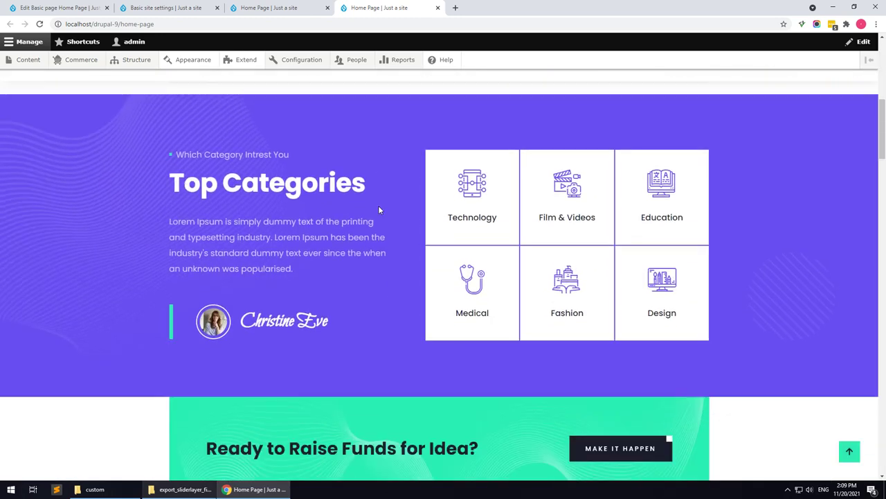
scroll(379, 210, "down", 20)
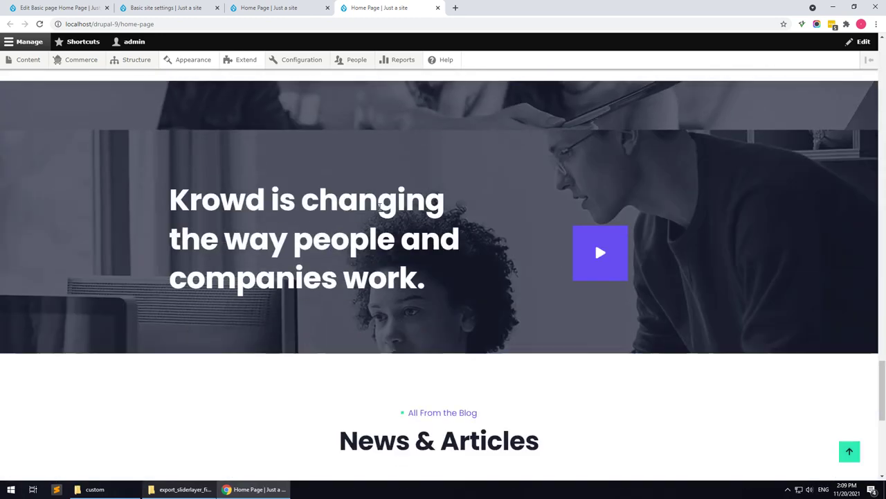
scroll(379, 210, "up", 20)
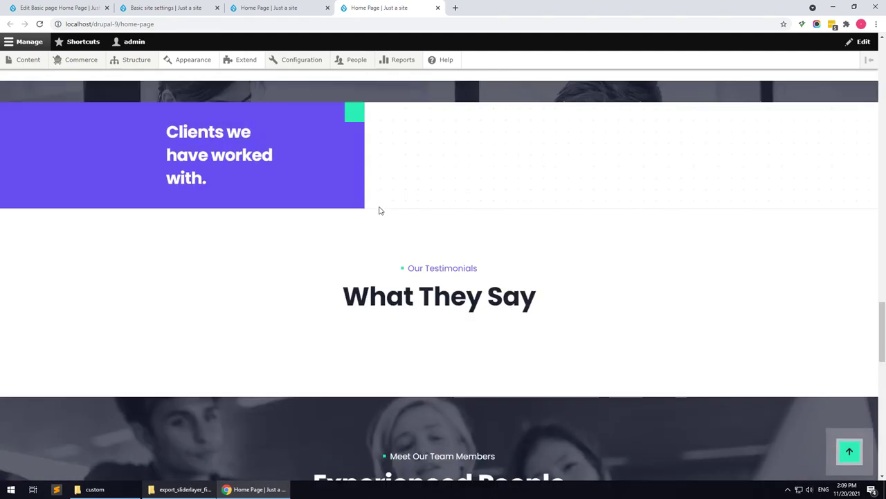
scroll(379, 206, "up", 10)
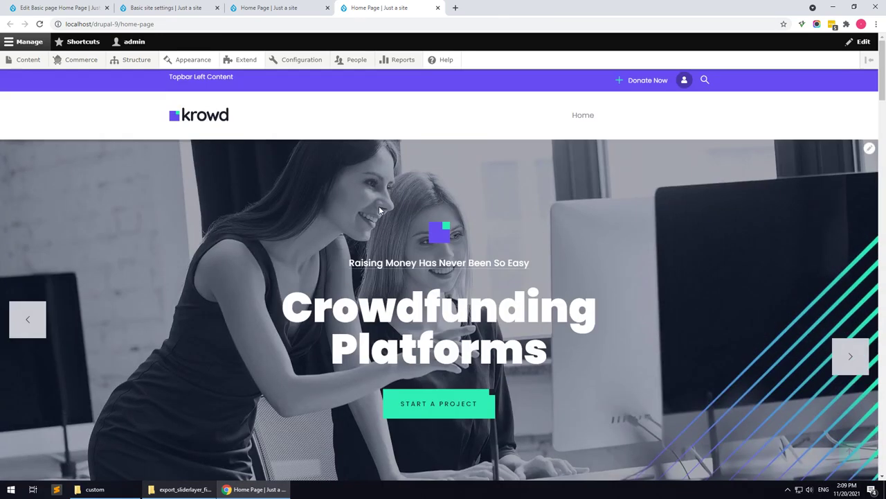